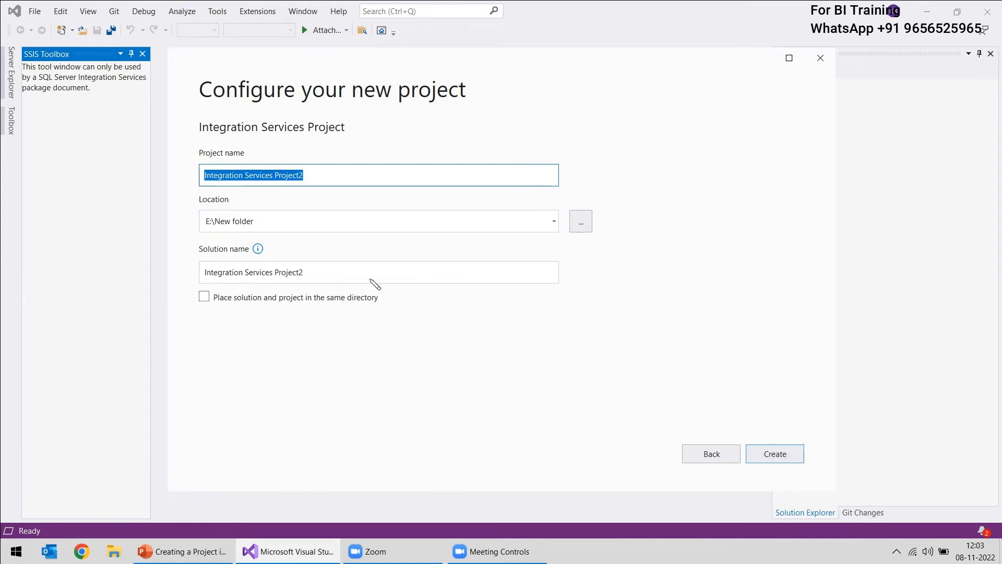
Create Integration Services Project2 in E:\New folder with the default settings and close the Getting Started window
left_click(775, 454)
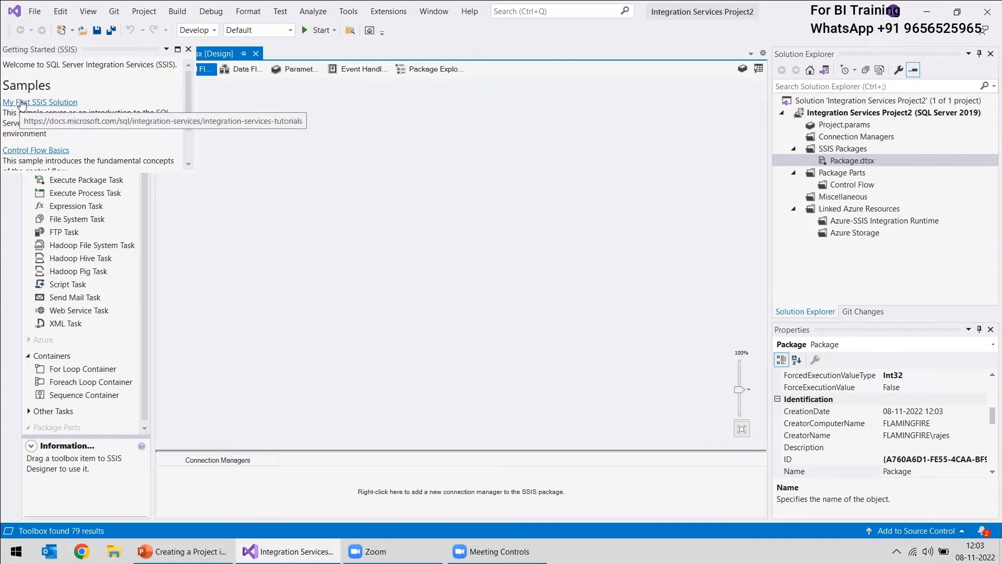
left_click(189, 49)
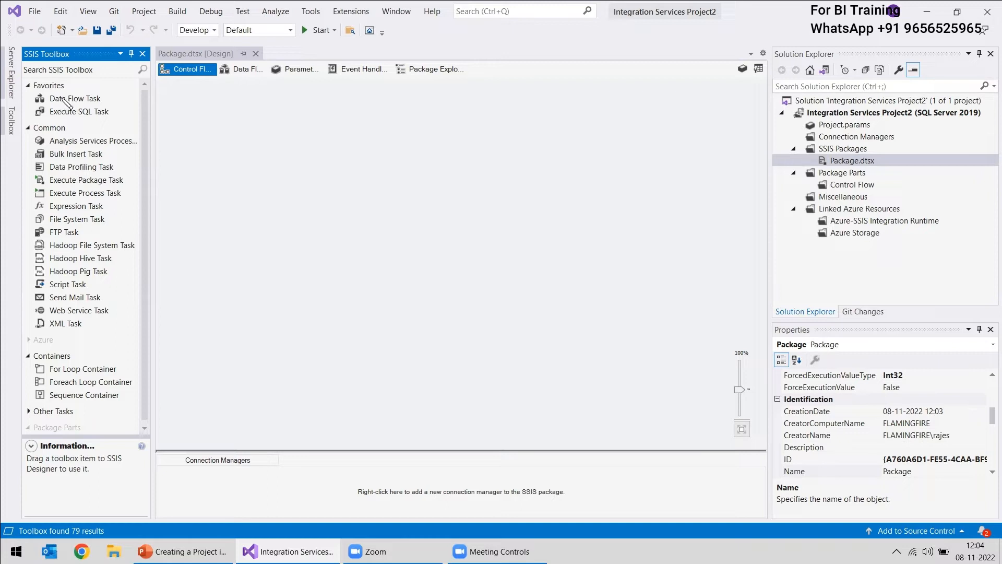
Add a Data Flow Task to the package's control flow and open its data flow for editing
left_click_drag(66, 100, 368, 222)
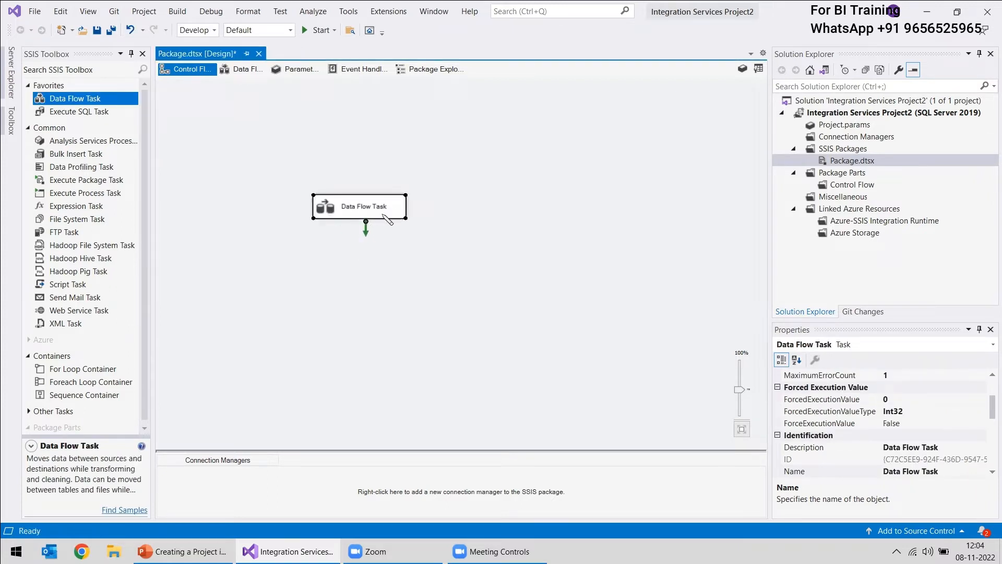
left_click(363, 213)
left_click(324, 206)
double_click(330, 211)
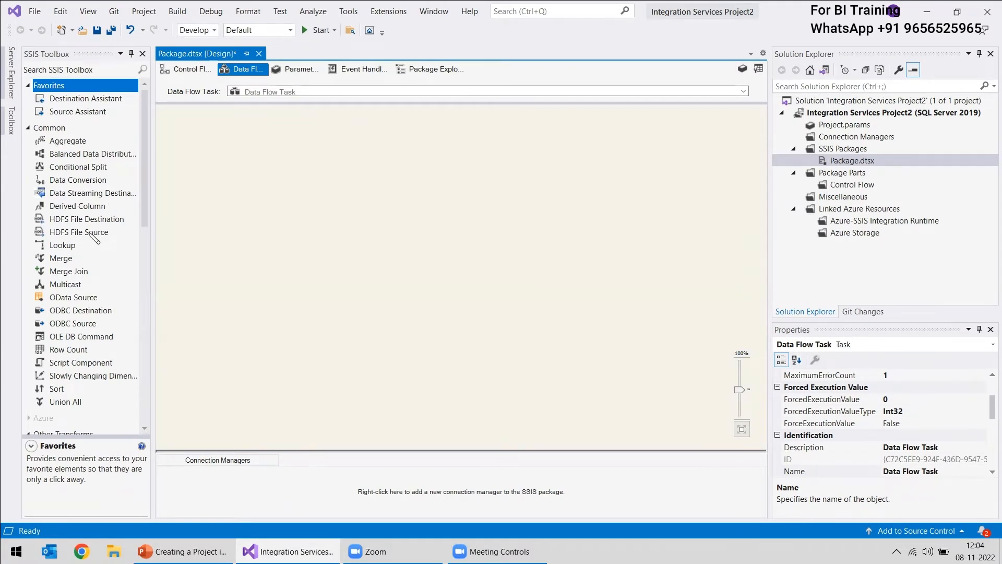
Add a Flat File Source to the upper part of the empty data flow
scroll(81, 196, "down", 12)
scroll(83, 225, "down", 1)
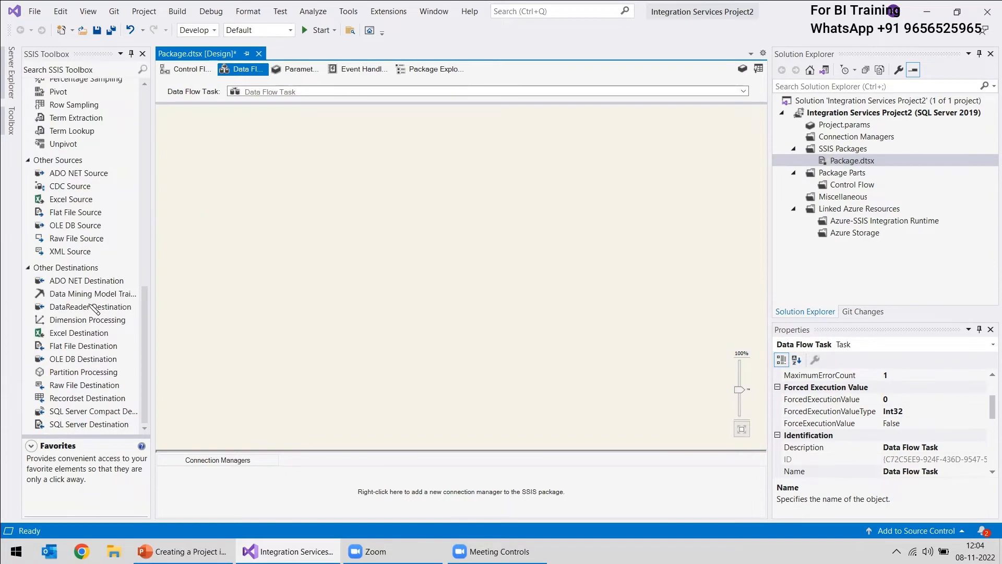
scroll(92, 306, "up", 6)
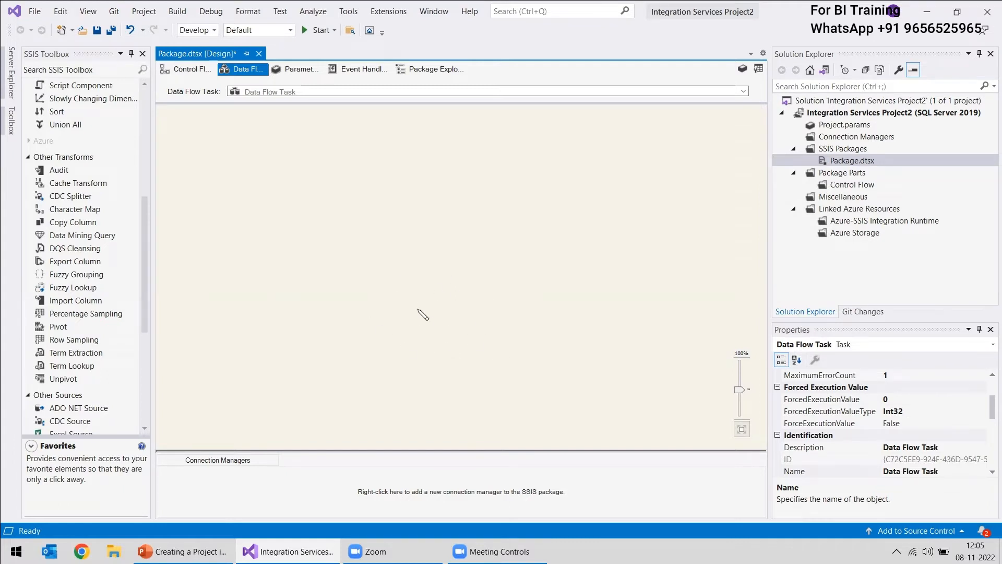
scroll(73, 286, "down", 6)
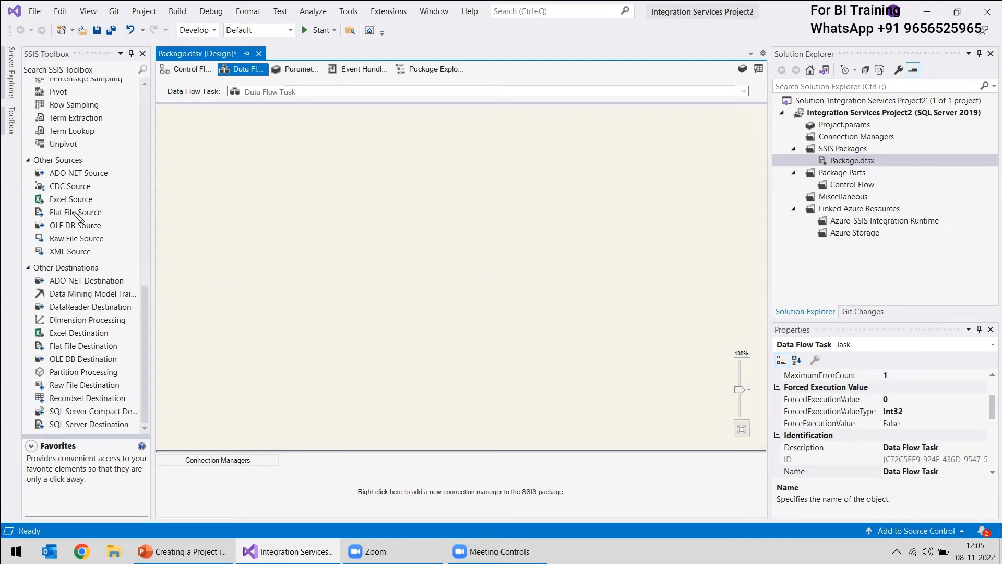
left_click_drag(78, 215, 308, 189)
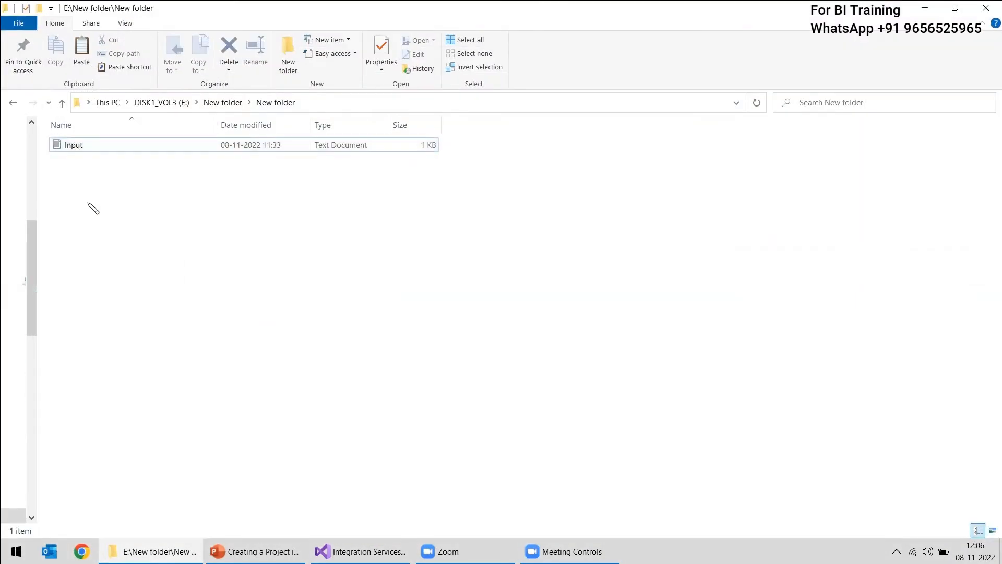
Check the contents of the Input text file and create a new text document named Output in the same folder
double_click(77, 148)
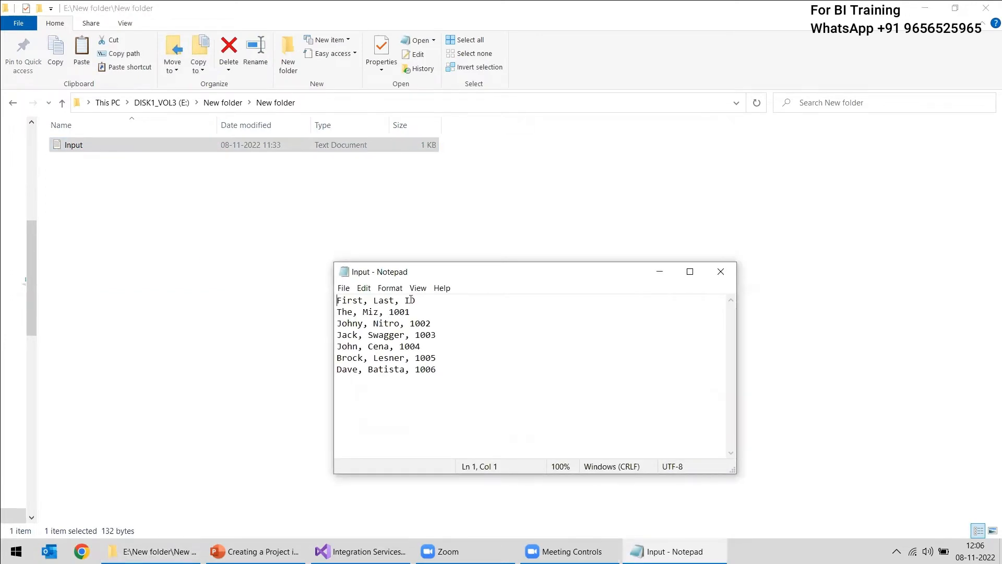
left_click(727, 278)
right_click(272, 426)
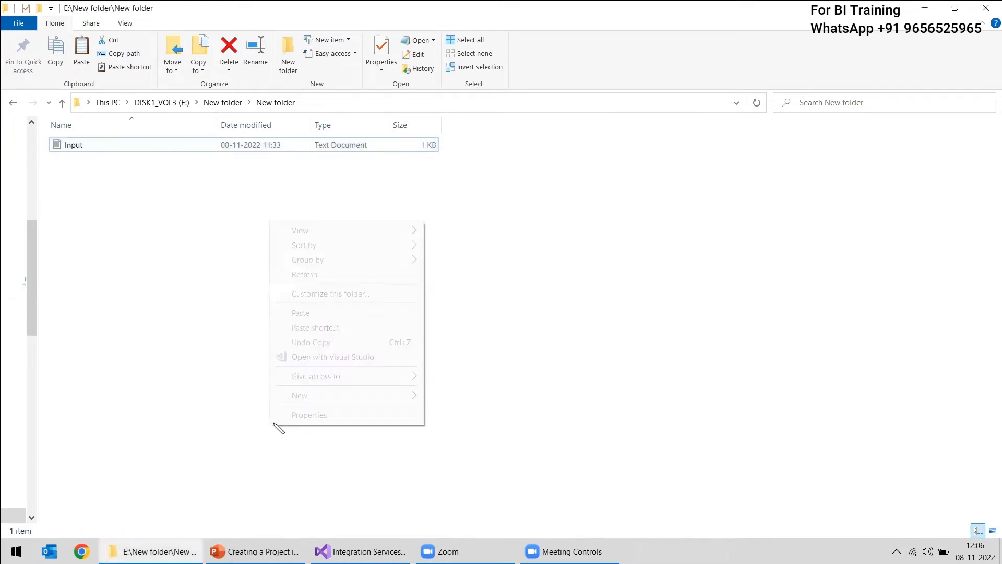
mouse_move(340, 395)
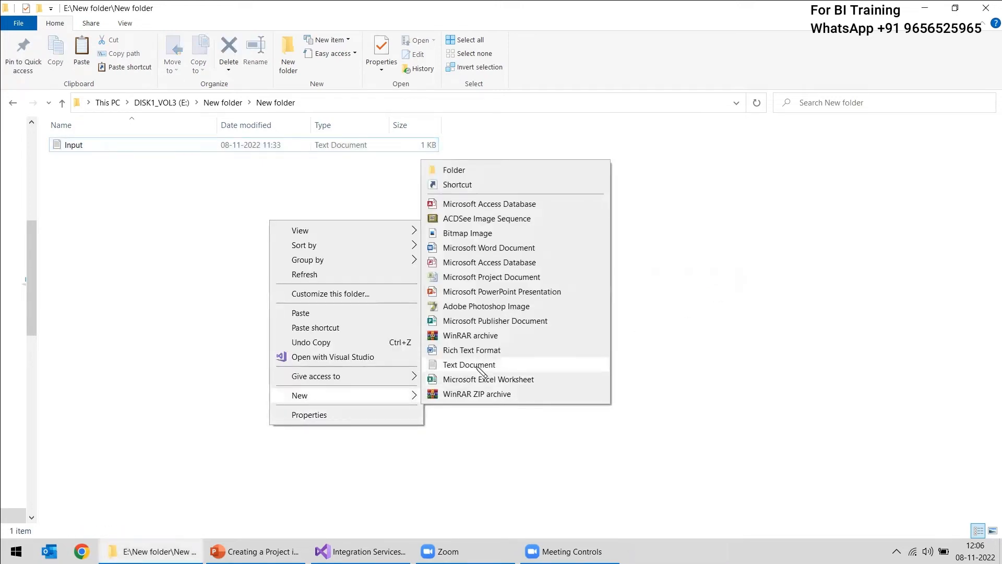
left_click(477, 365)
type("Output")
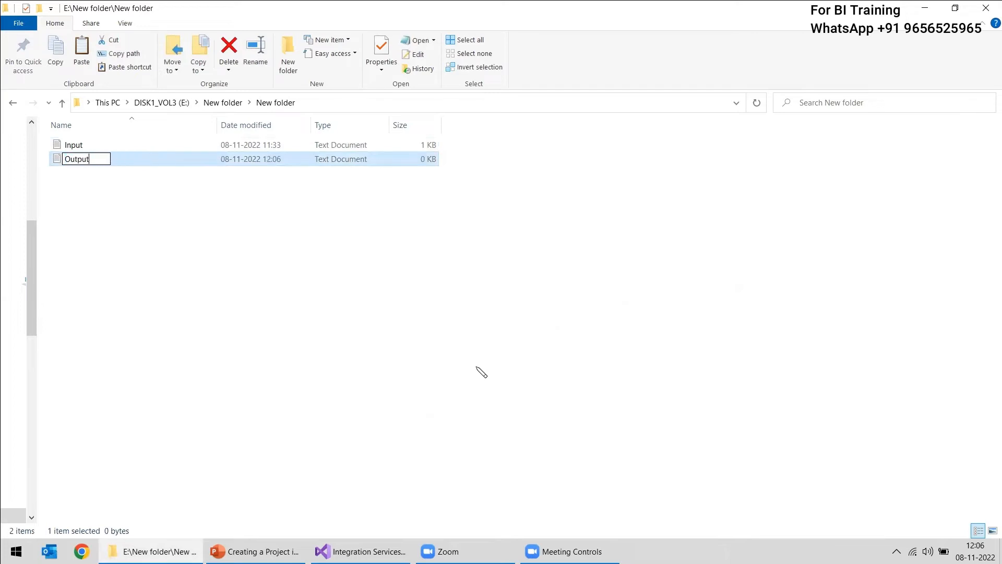
key("Return")
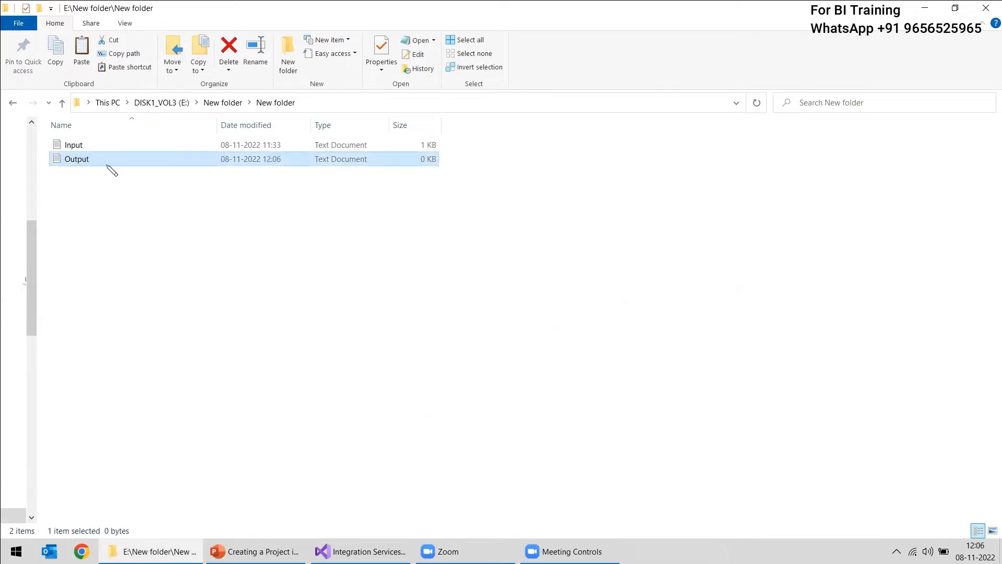
Review the fields in the Input text file again, close it and switch back to Visual Studio
double_click(73, 145)
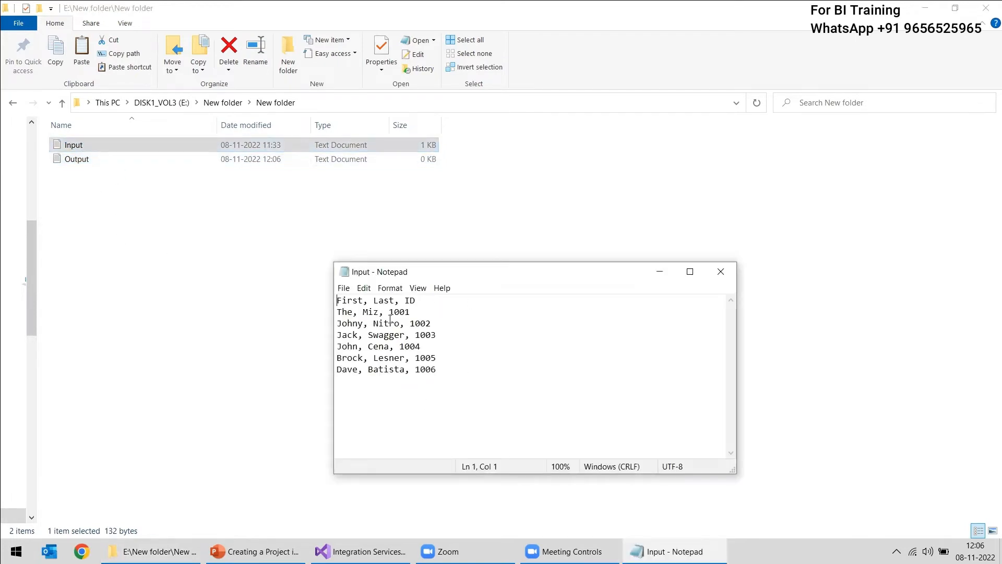
left_click(721, 271)
left_click(360, 551)
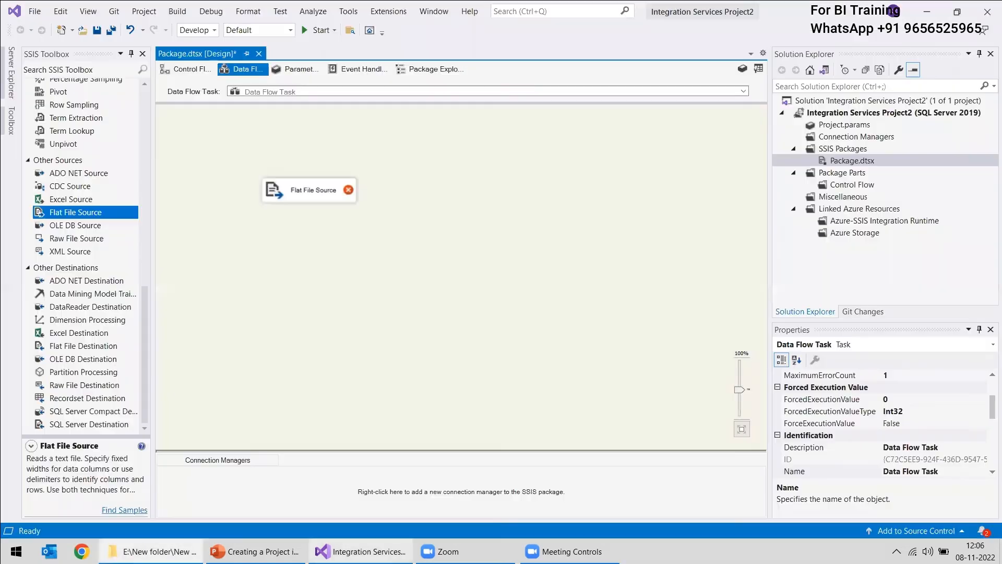
Start a new flat file connection manager for the Flat File Source, using E:\New folder\New folder\Input.txt as its file
double_click(285, 190)
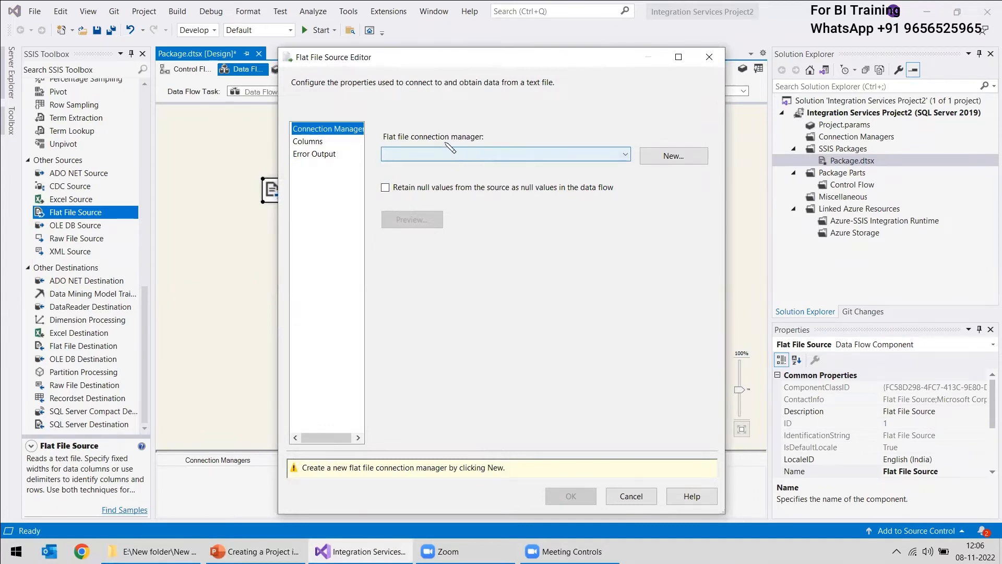
left_click(669, 157)
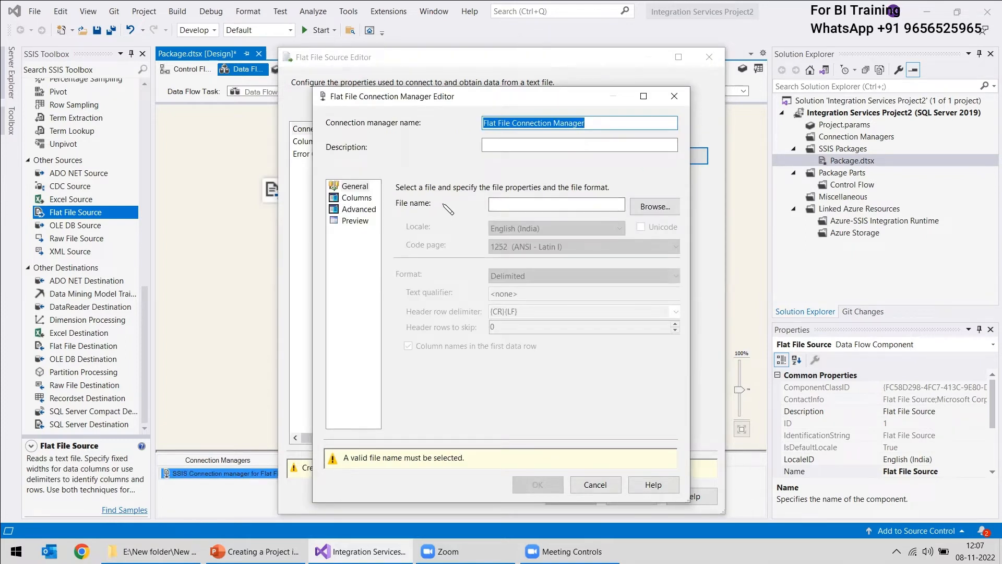
left_click(561, 205)
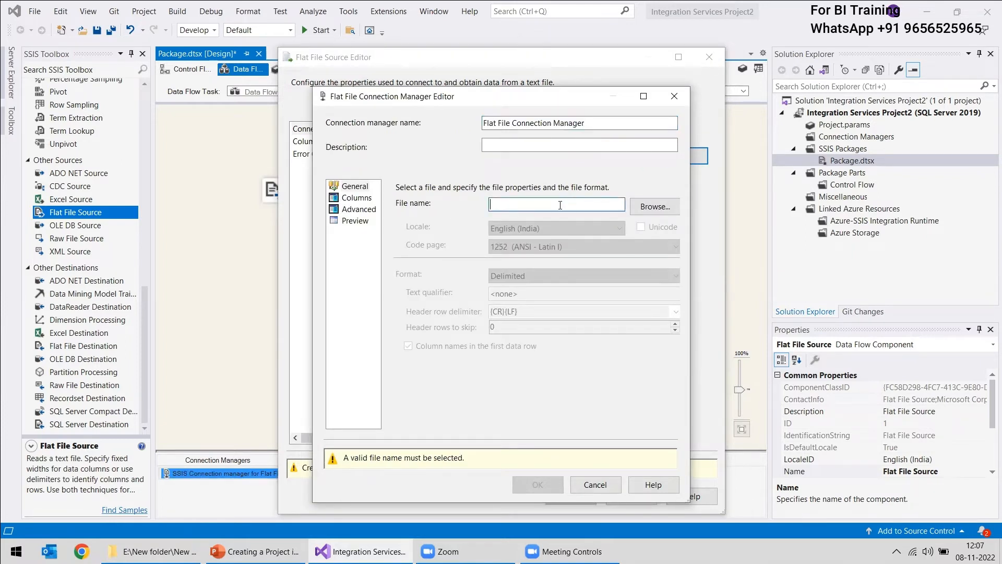
left_click(656, 207)
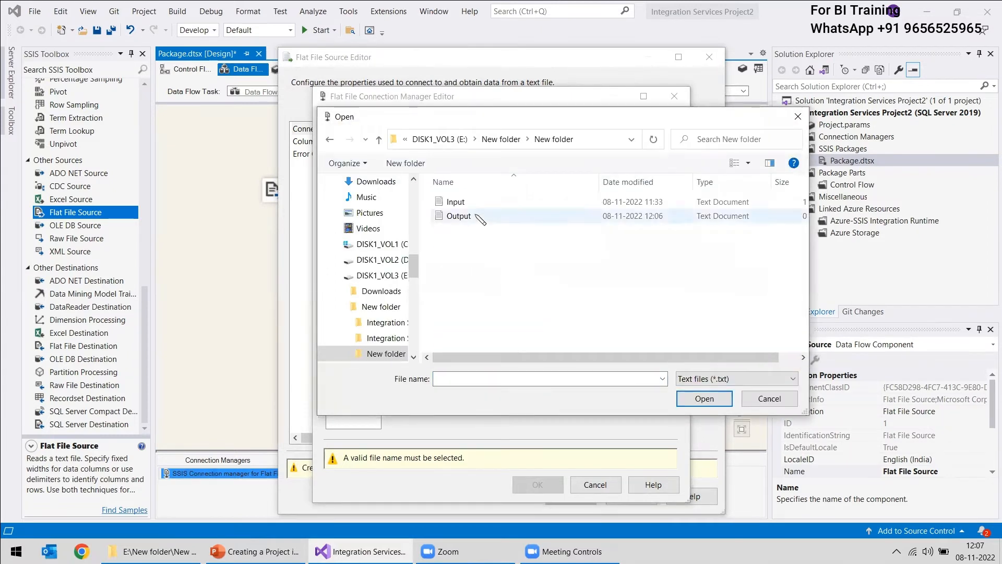
left_click(454, 203)
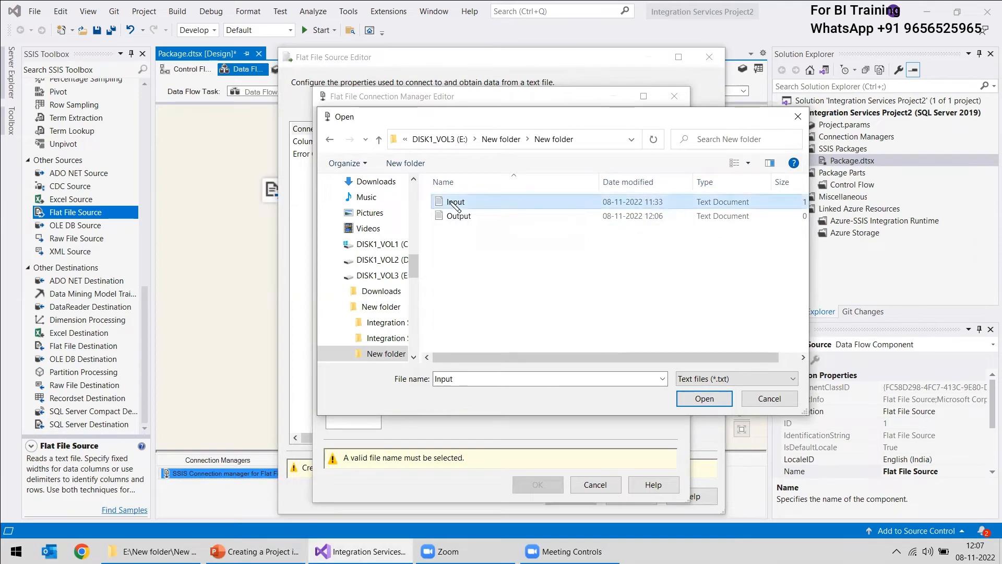
left_click(704, 399)
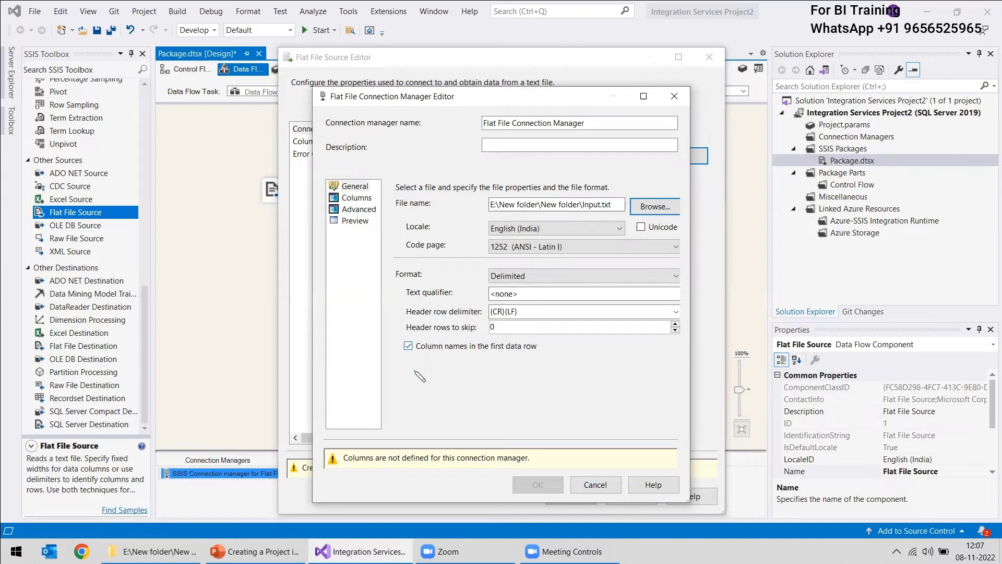
Preview the file's columns, accept the new connection manager, and confirm the Flat File Source after previewing its data
left_click(355, 221)
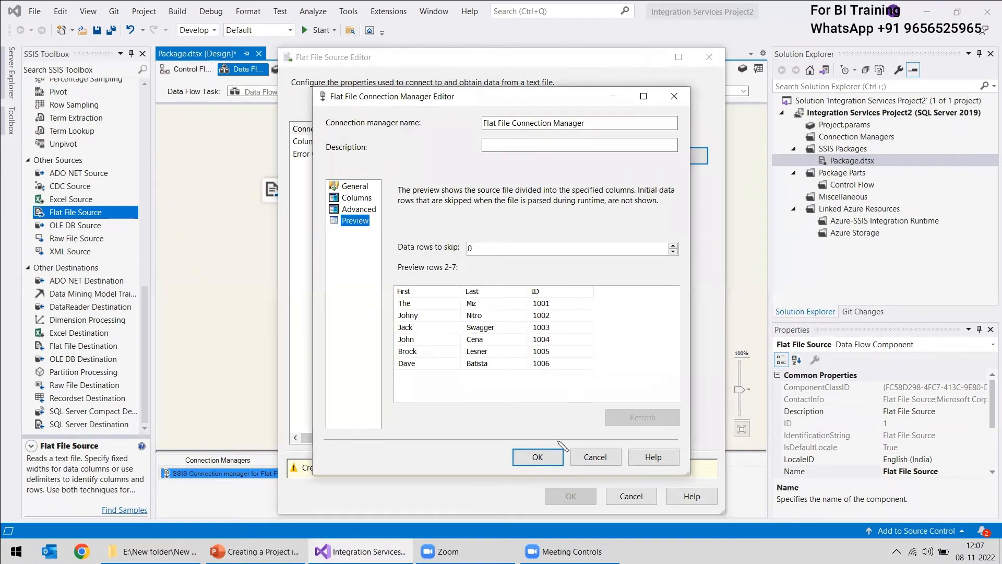
left_click(546, 456)
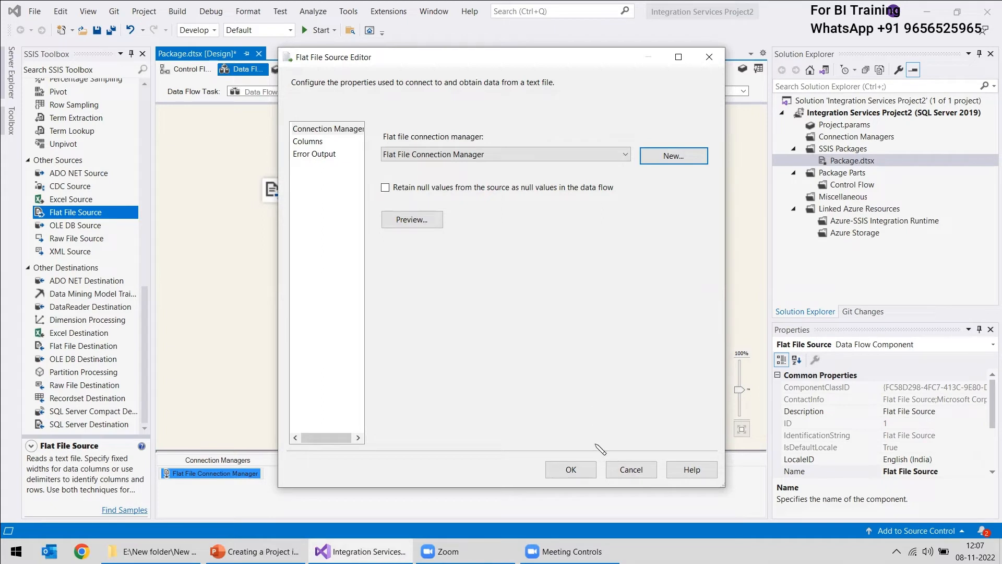
left_click(407, 226)
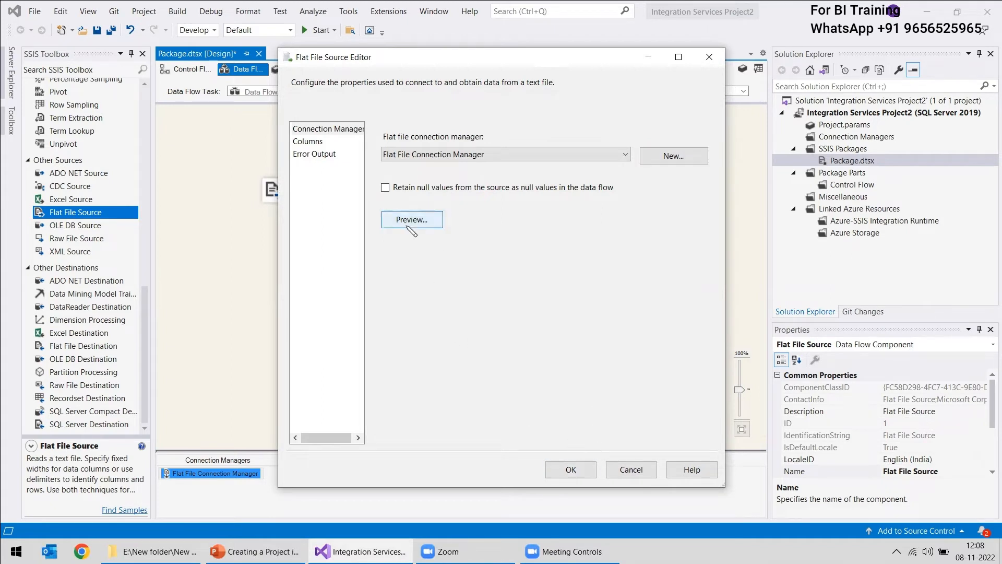
left_click(600, 387)
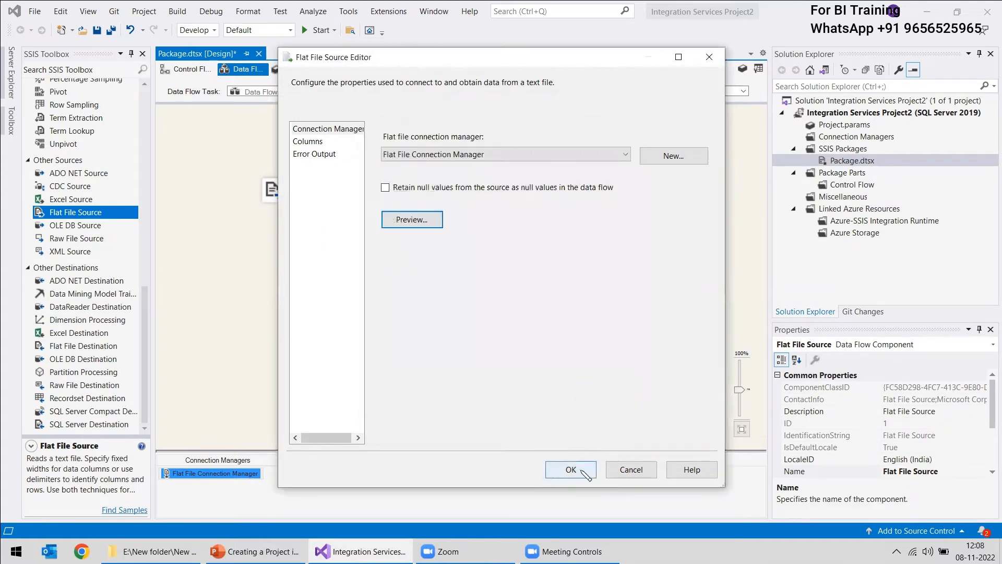
left_click(581, 470)
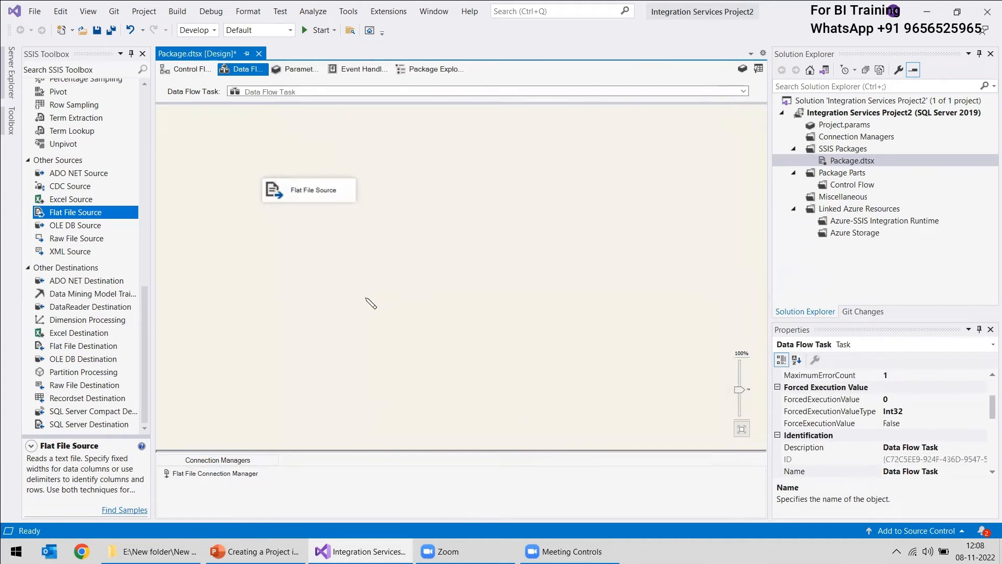
Add a Derived Column transformation to the data flow below the Flat File Source
scroll(92, 295, "up", 6)
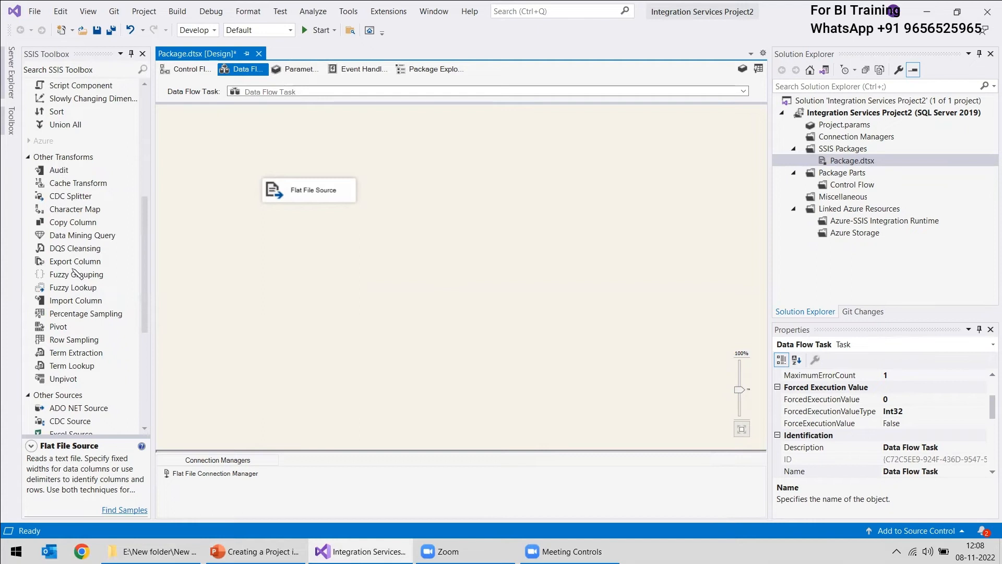
scroll(75, 287, "up", 6)
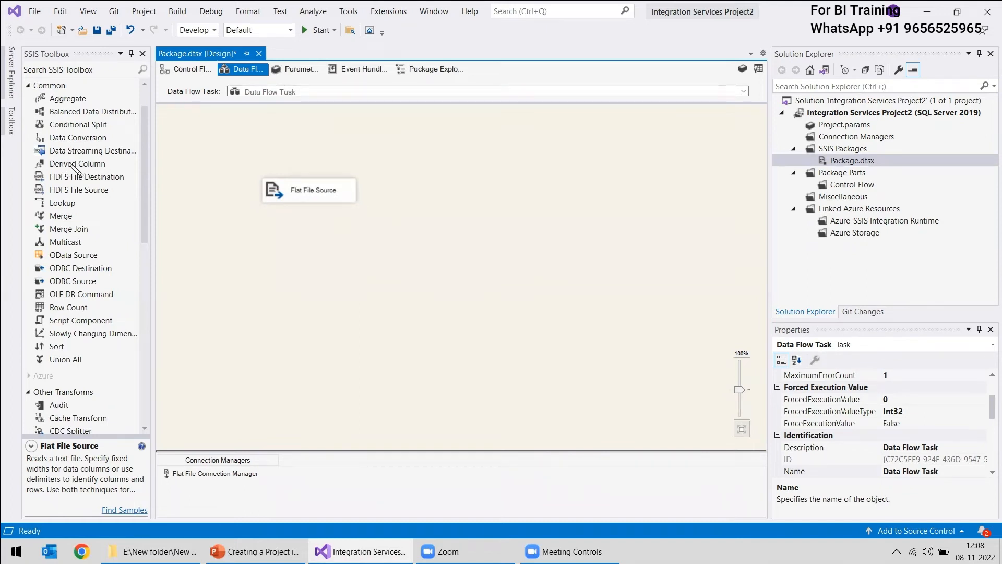
left_click_drag(74, 164, 392, 256)
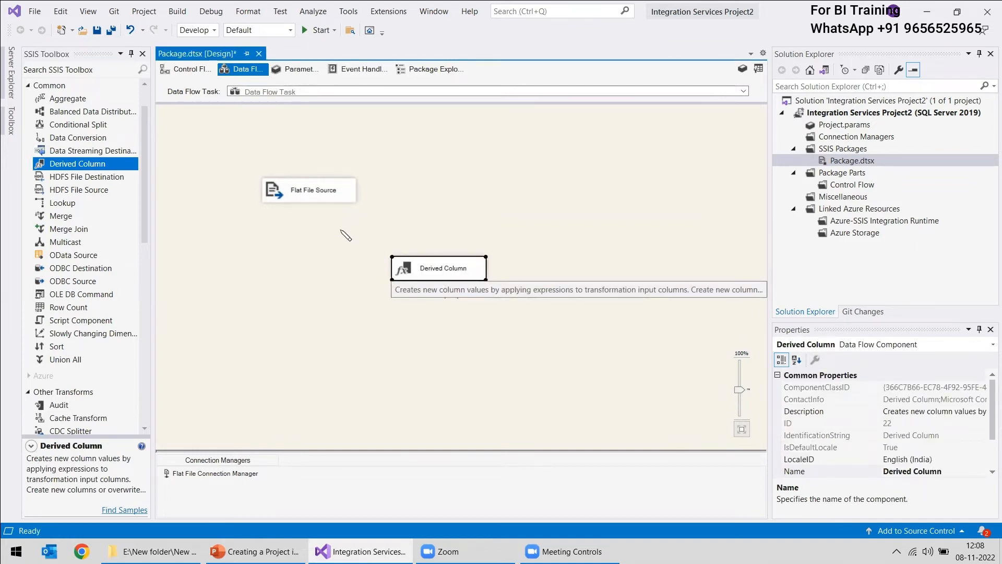
Connect the Flat File Source's data output to the Derived Column transformation and select the connecting path
left_click(319, 197)
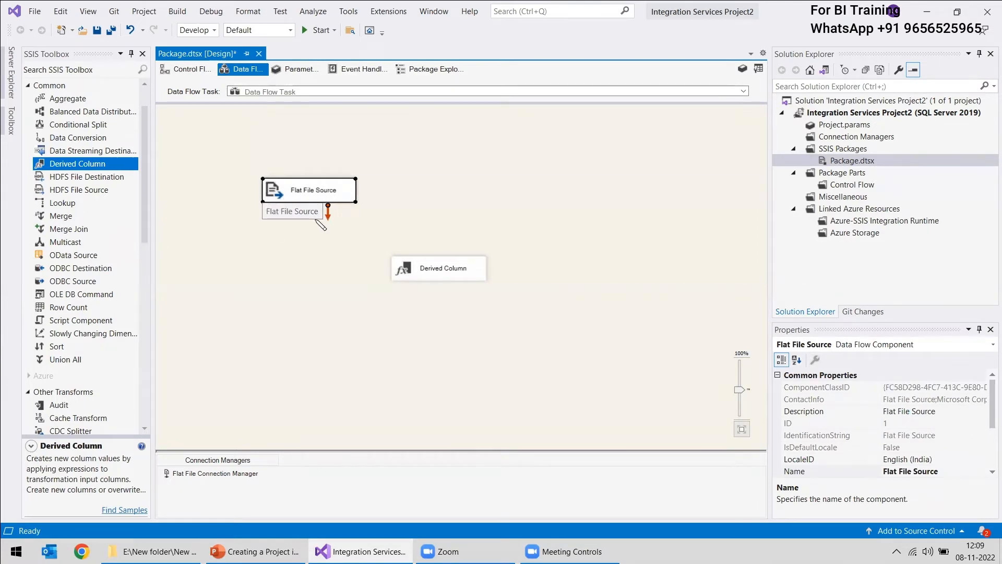
left_click_drag(329, 215, 420, 259)
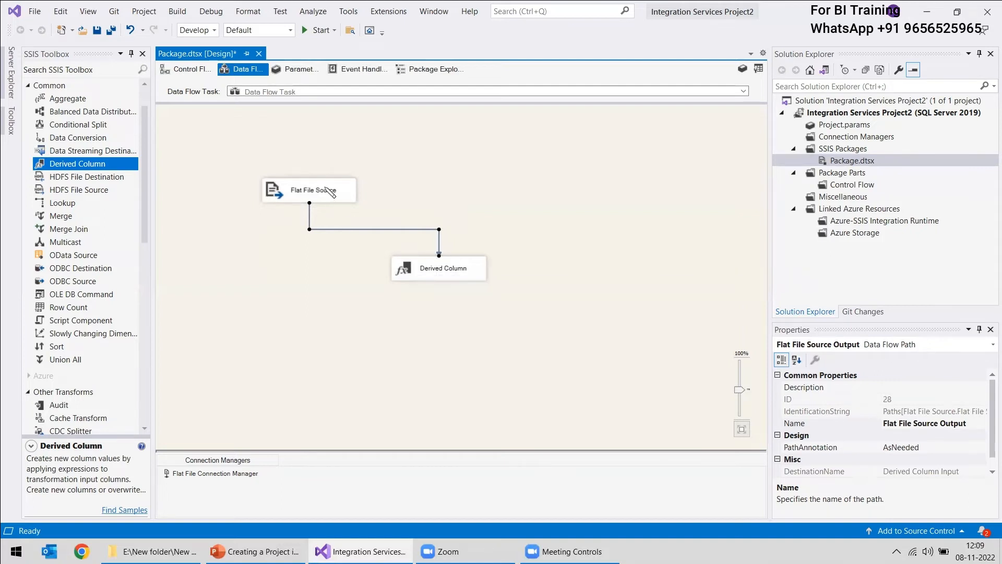
left_click(324, 199)
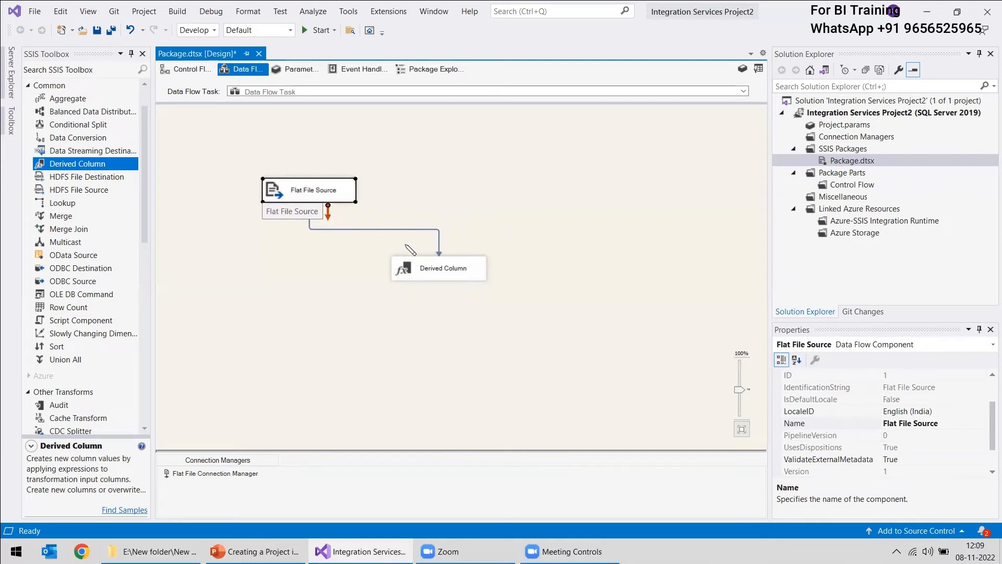
left_click(379, 230)
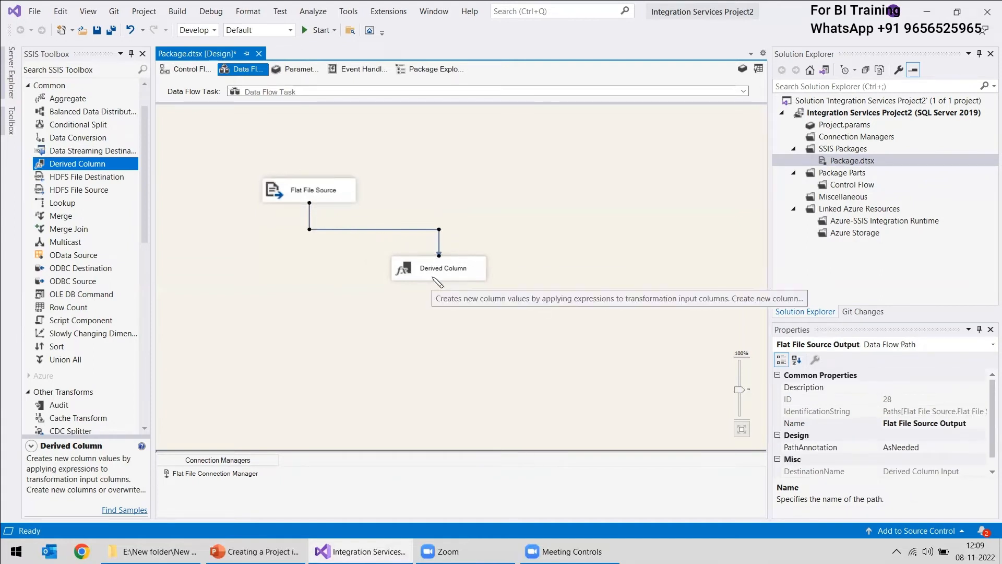
In the Derived Column transformation, show the available input columns and add a new derived column named Full Name
left_click(413, 272)
double_click(416, 275)
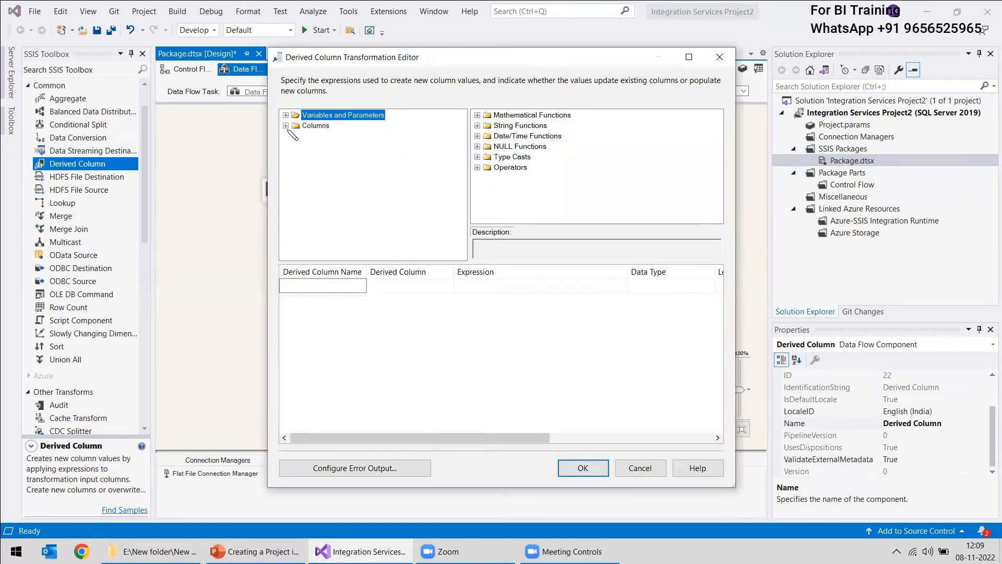
left_click(286, 126)
left_click_drag(319, 137, 496, 346)
type("Full Name")
key("Tab")
key("Tab")
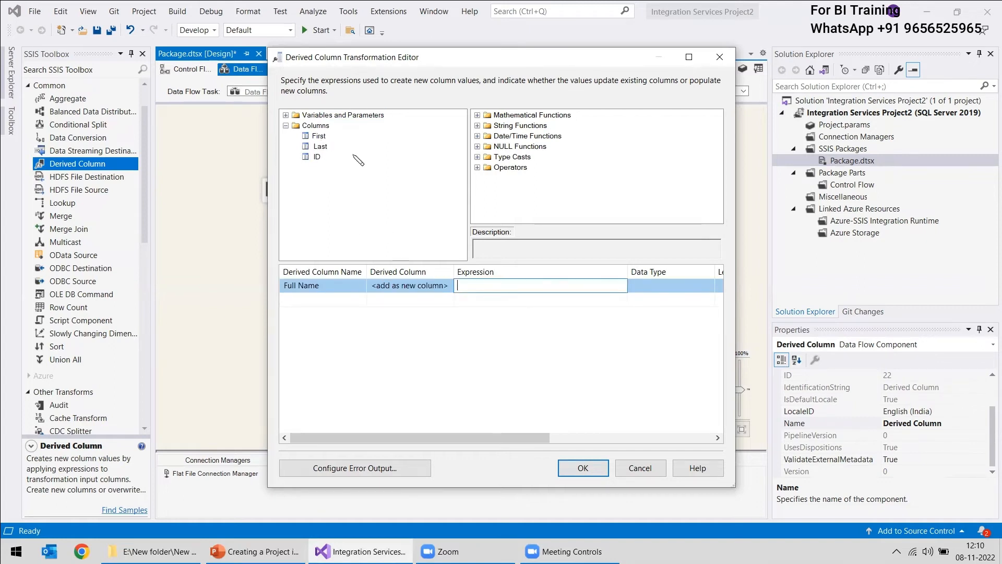
Set the Full Name expression to [First] + [ Last] with the concatenate operator and confirm the Derived Column transformation
left_click_drag(318, 136, 465, 285)
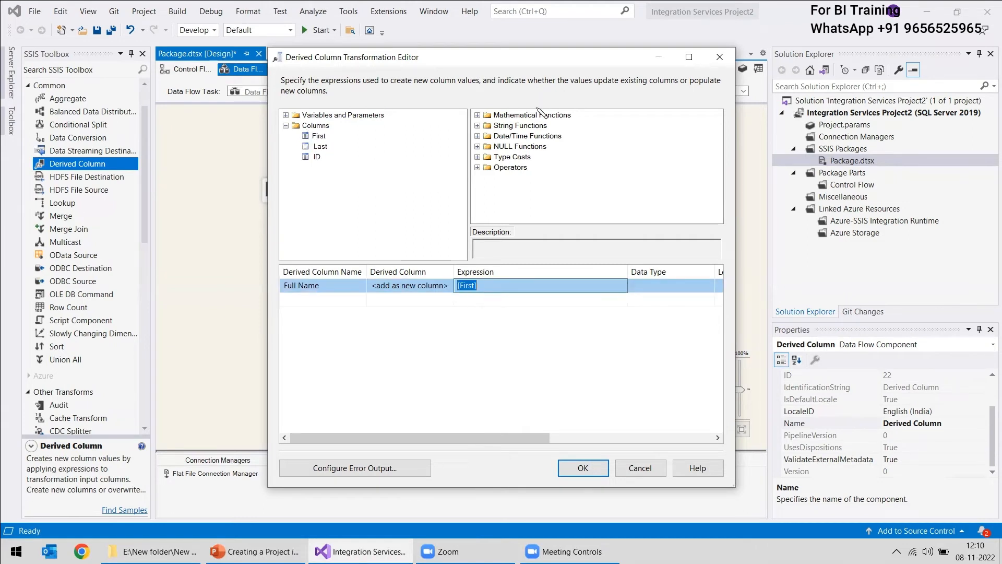
left_click(477, 116)
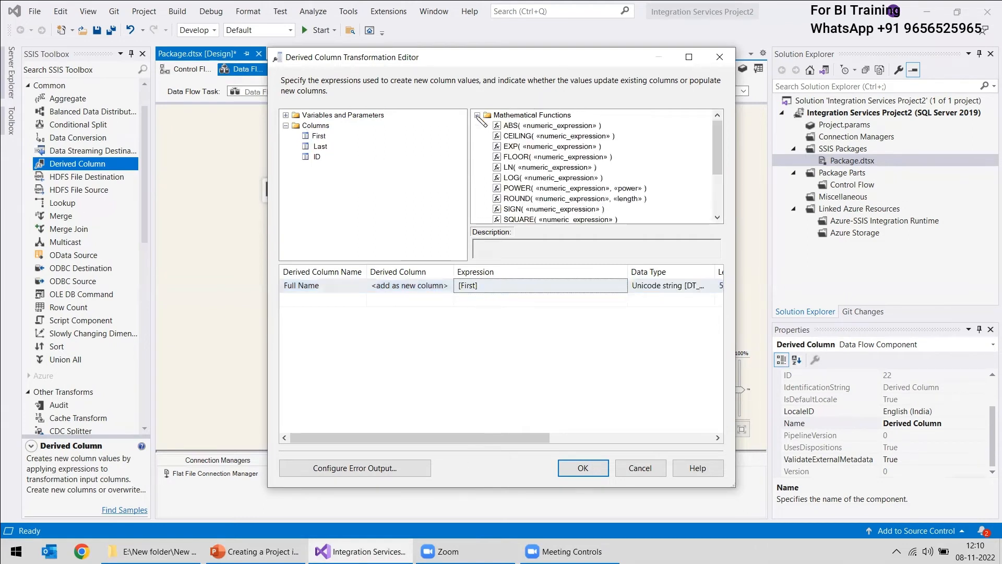
left_click(477, 115)
left_click(477, 126)
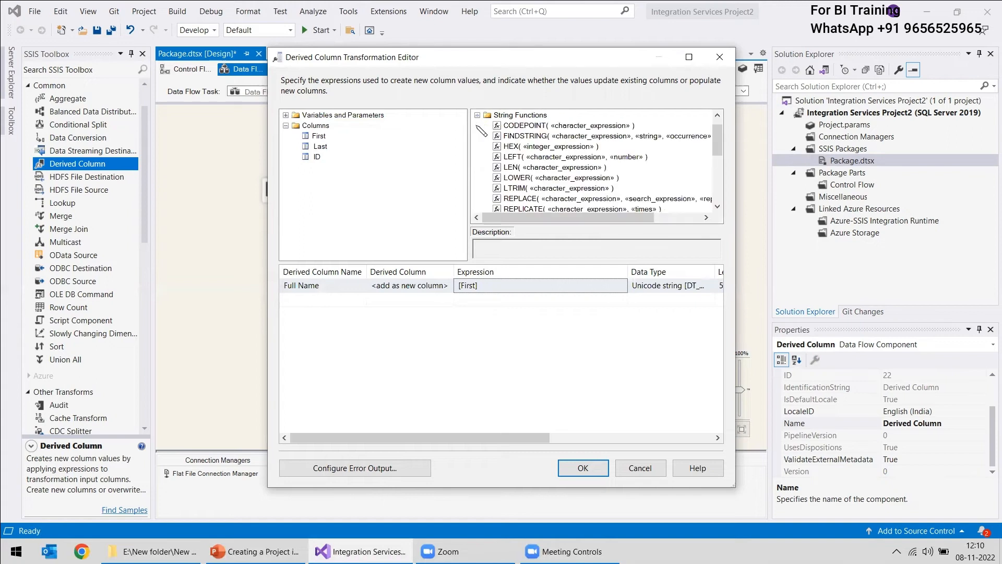
left_click(477, 116)
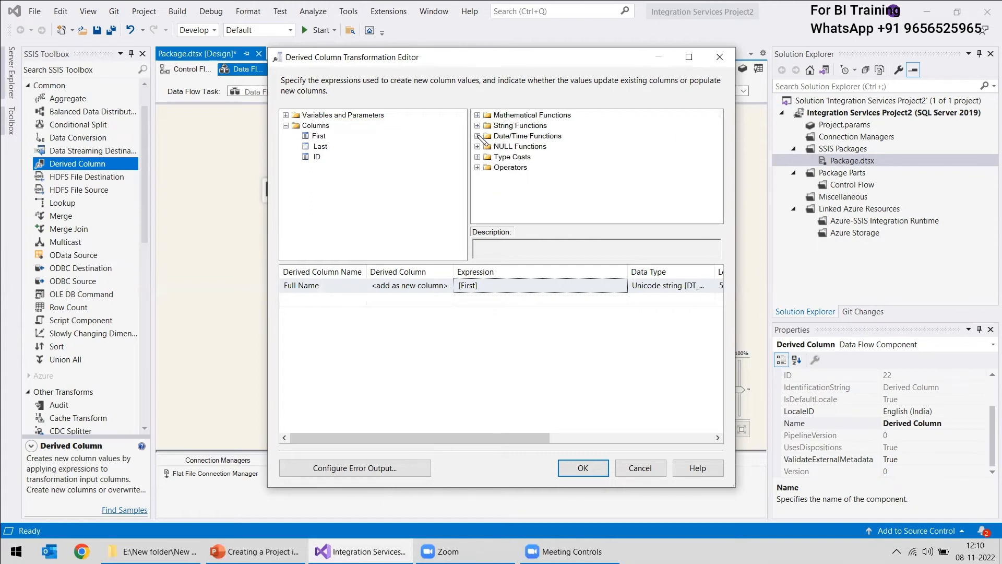
left_click(477, 167)
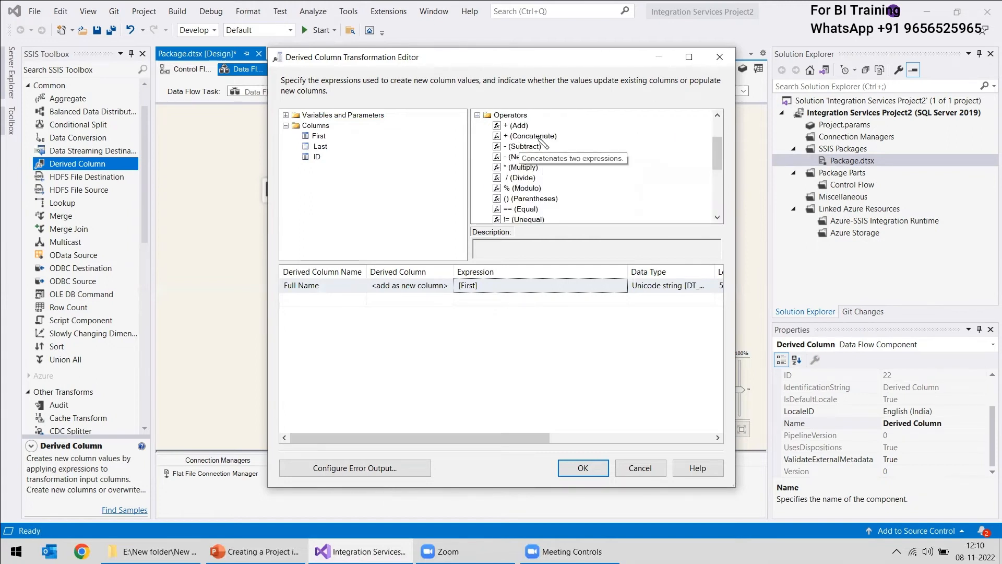
left_click(496, 286)
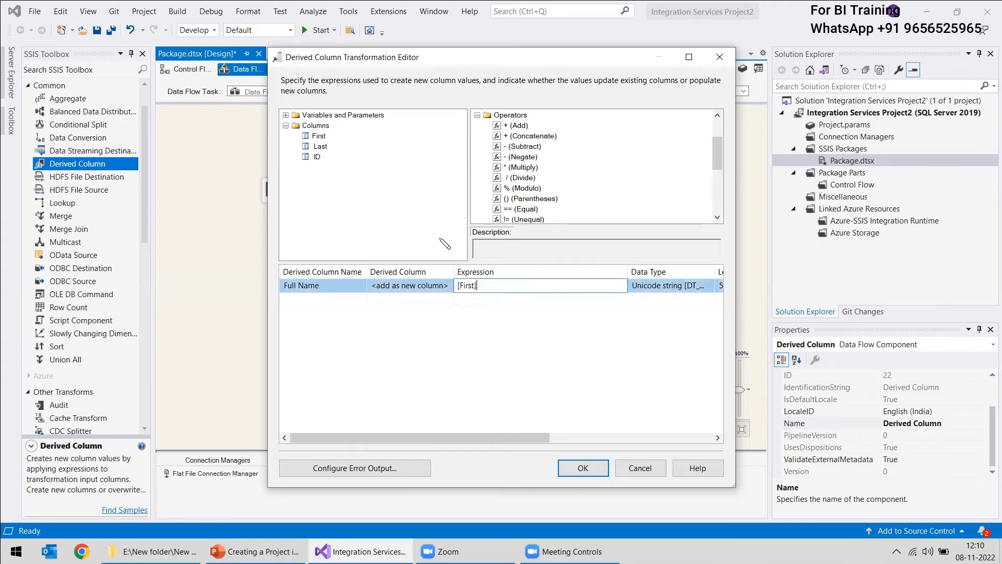
left_click_drag(540, 137, 514, 291)
left_click_drag(320, 146, 518, 287)
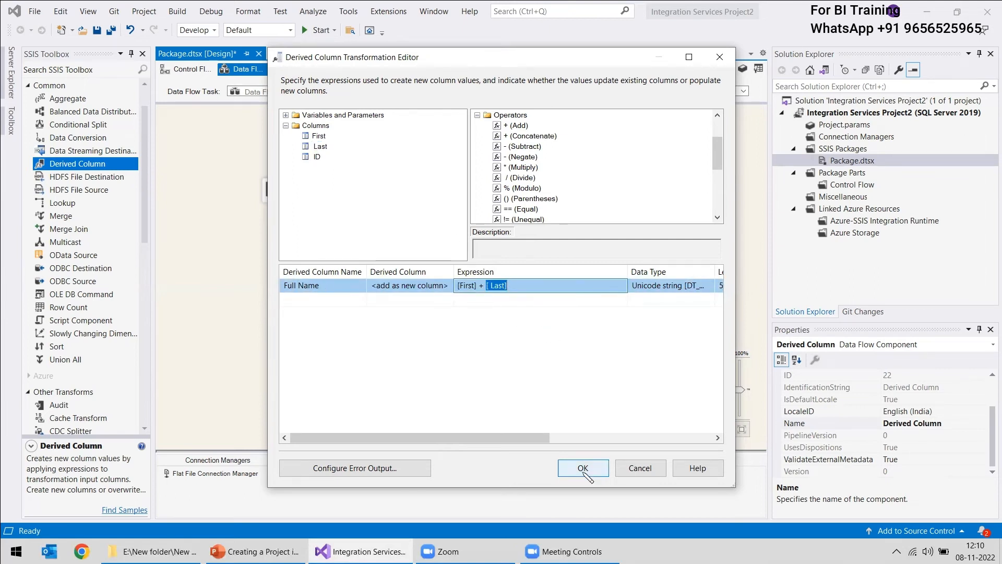
left_click(583, 468)
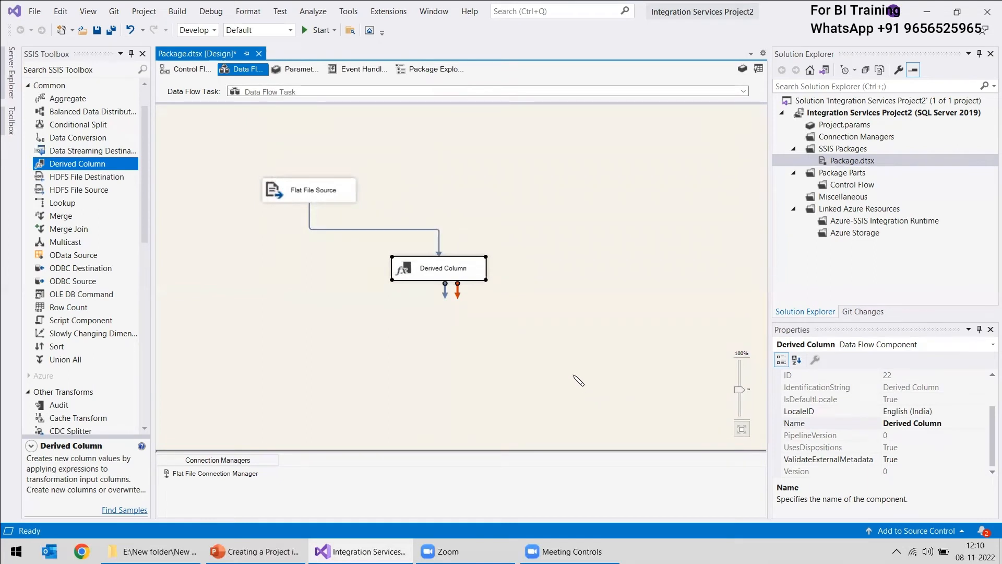
Add a Flat File Destination below the Derived Column transformation and connect the transformation's data output to it
scroll(87, 326, "down", 8)
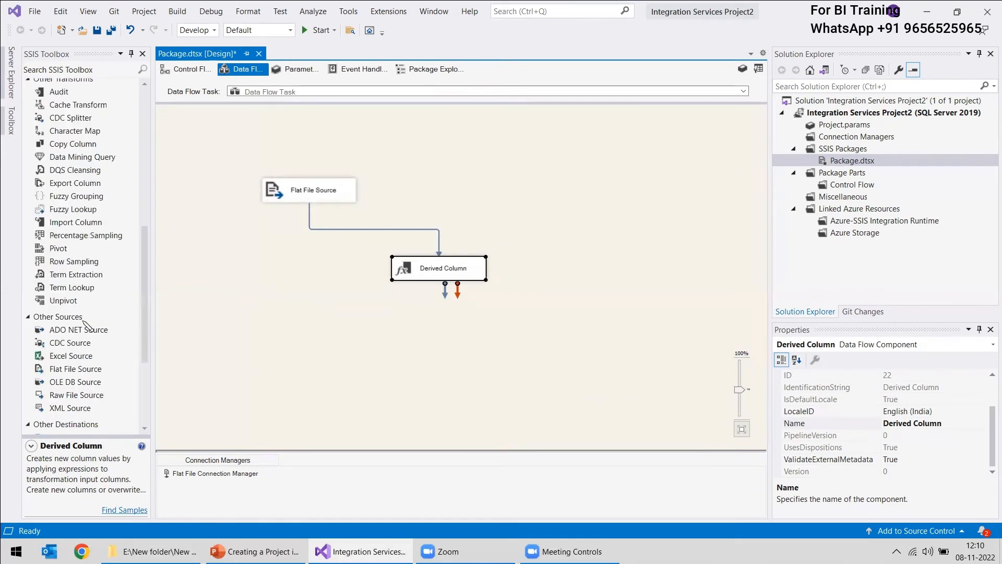
scroll(87, 327, "down", 4)
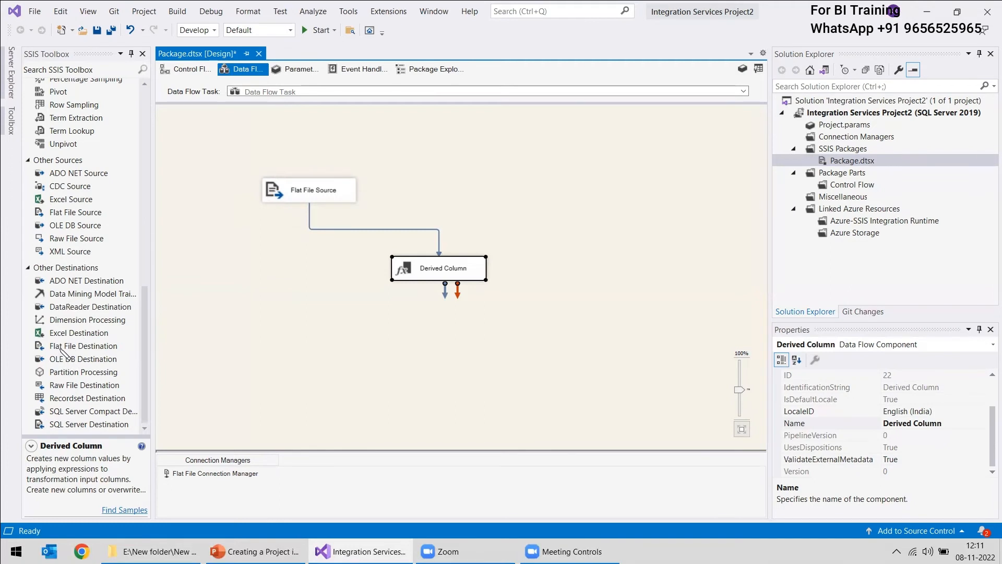
left_click_drag(68, 347, 527, 358)
left_click(448, 279)
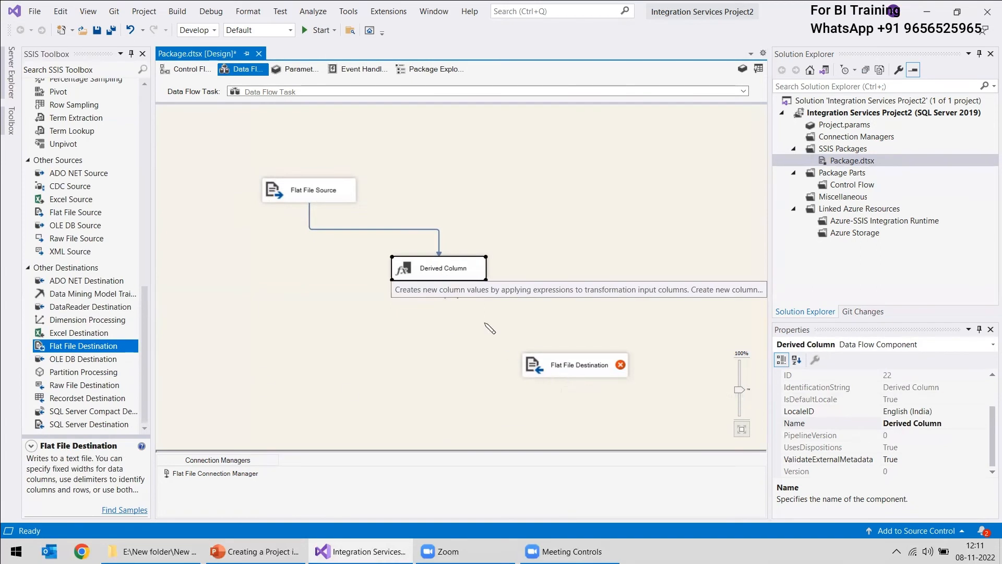
left_click(445, 278)
left_click_drag(444, 291, 576, 360)
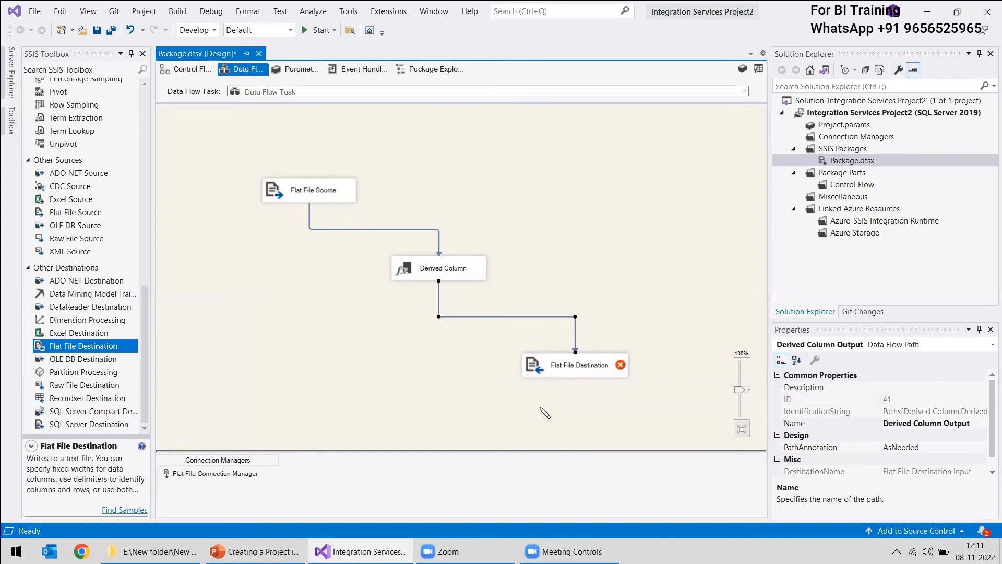
Create a delimited flat file connection for the destination using Output.txt, with column names in the first data row
double_click(542, 369)
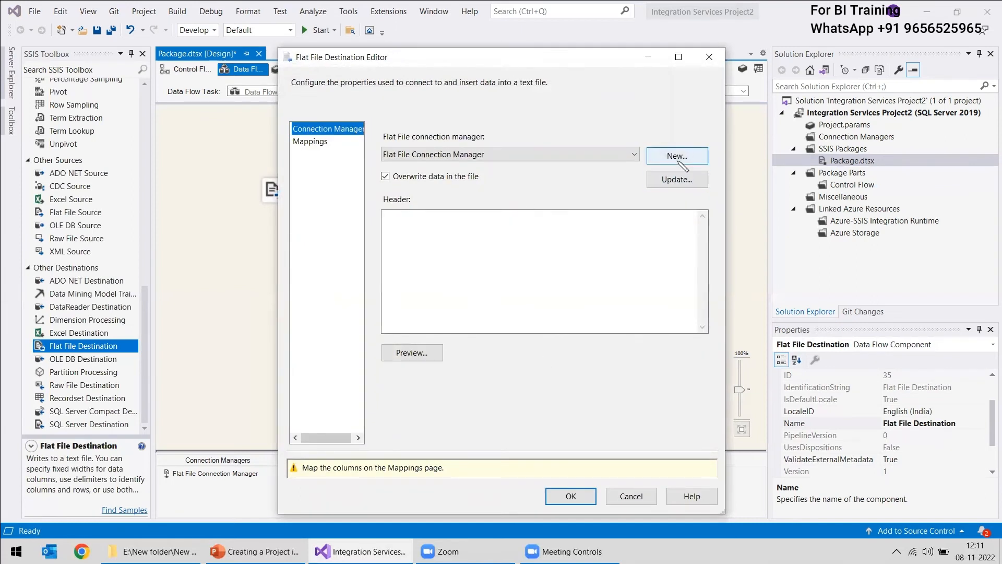
left_click(678, 156)
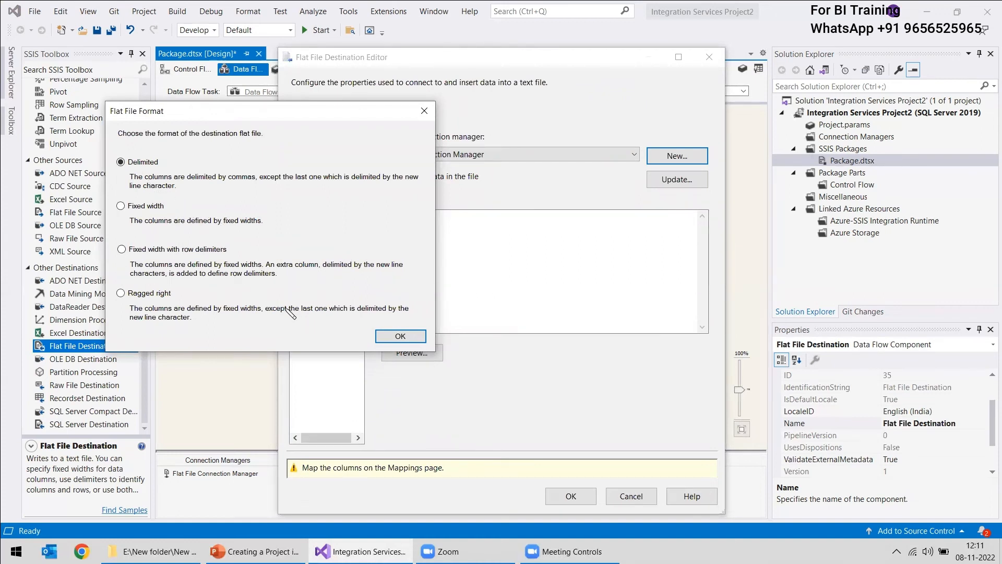
left_click(400, 336)
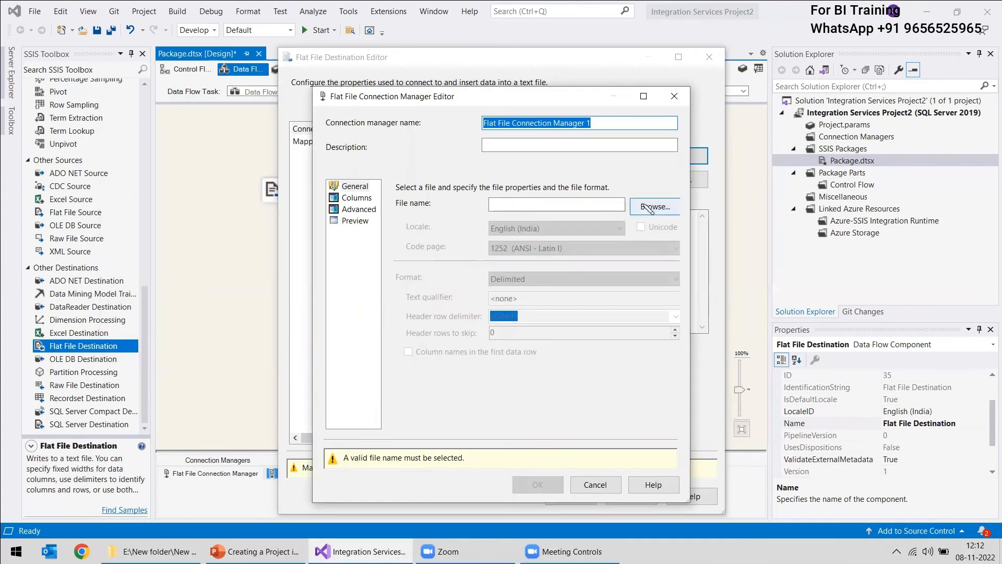
left_click(654, 208)
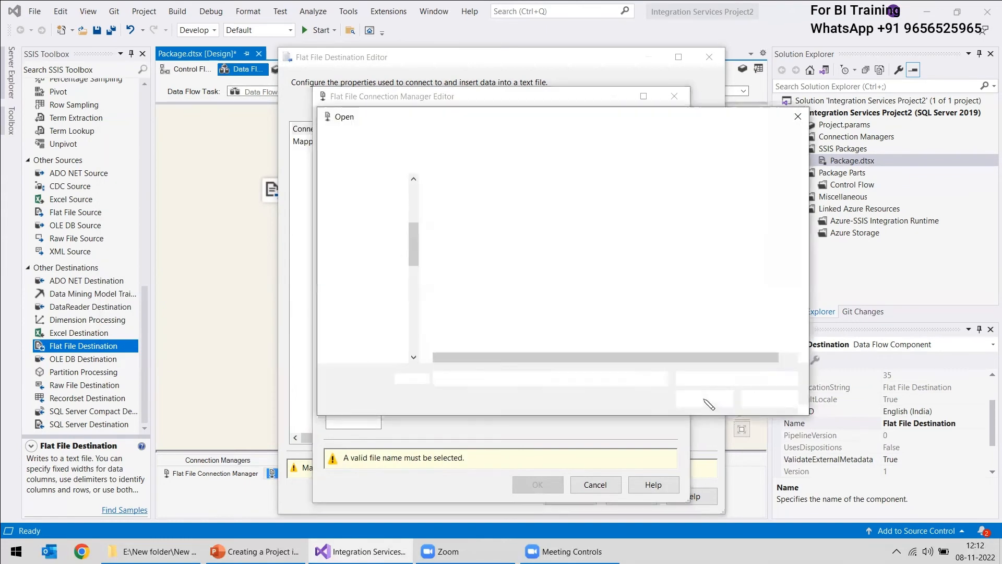
left_click(152, 551)
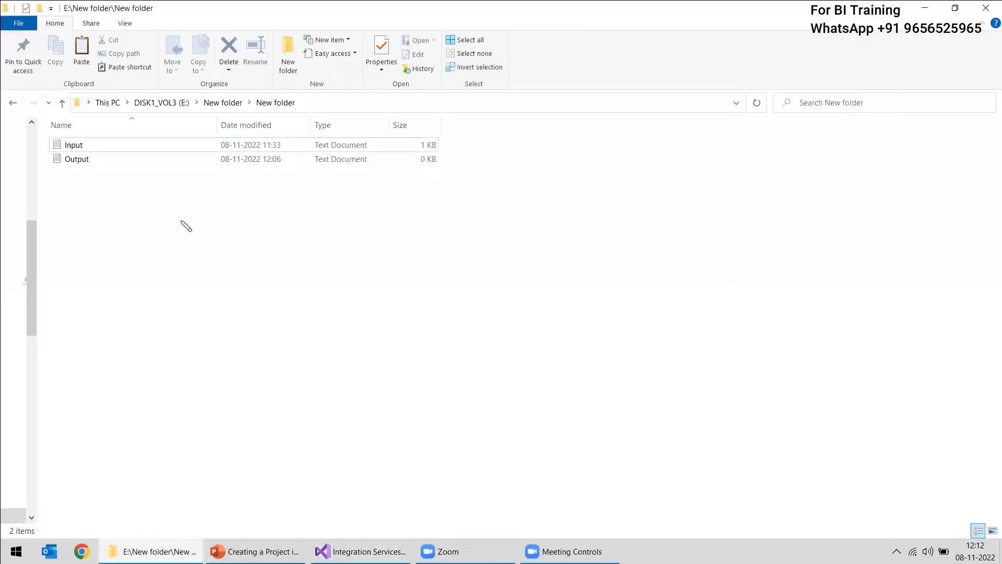
double_click(59, 158)
left_click(360, 551)
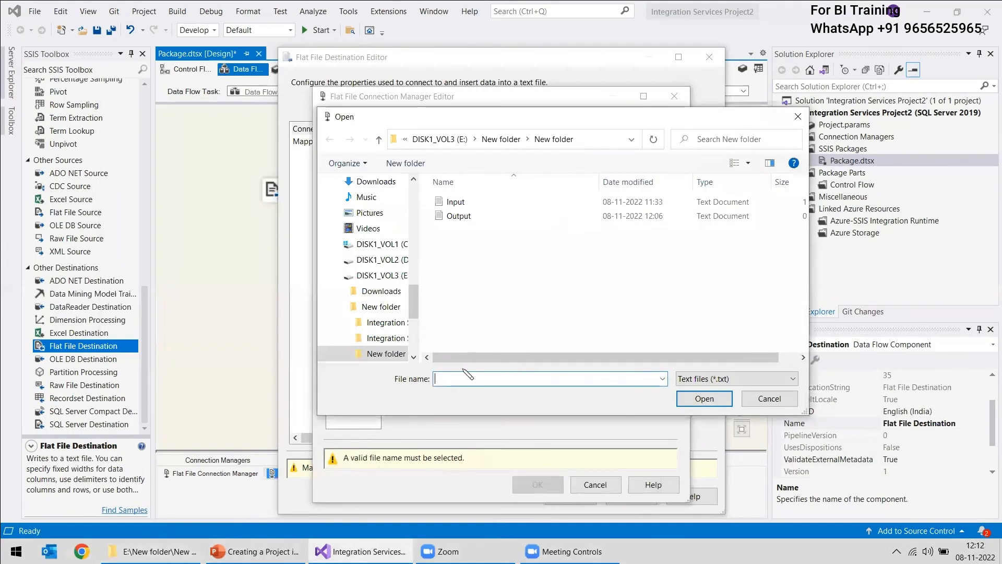
double_click(458, 217)
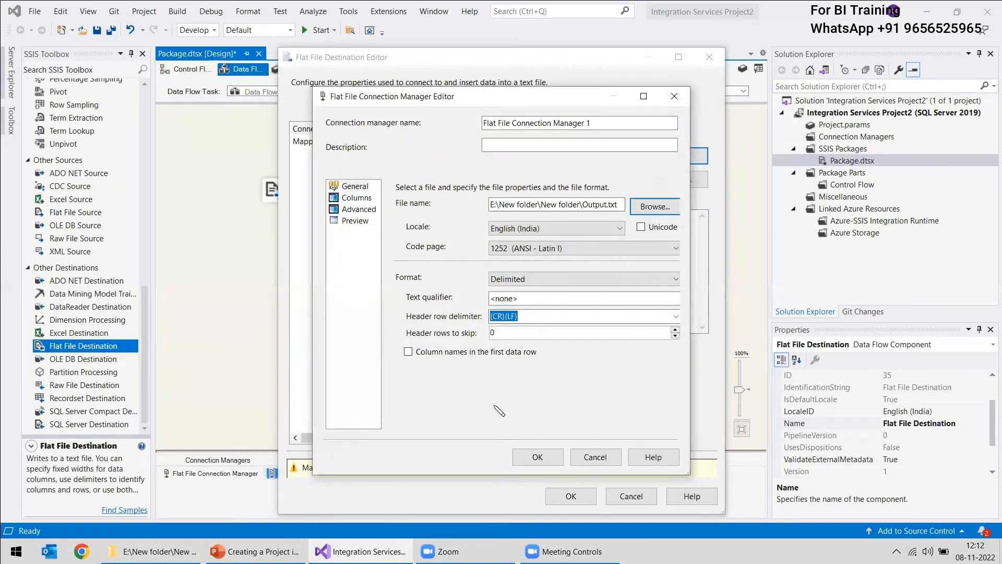
left_click(410, 352)
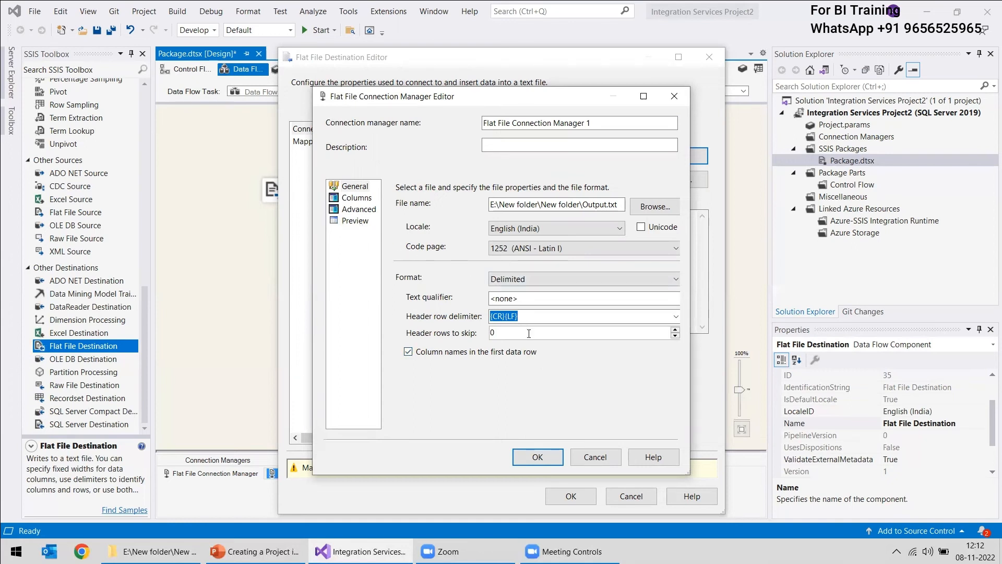
left_click(525, 454)
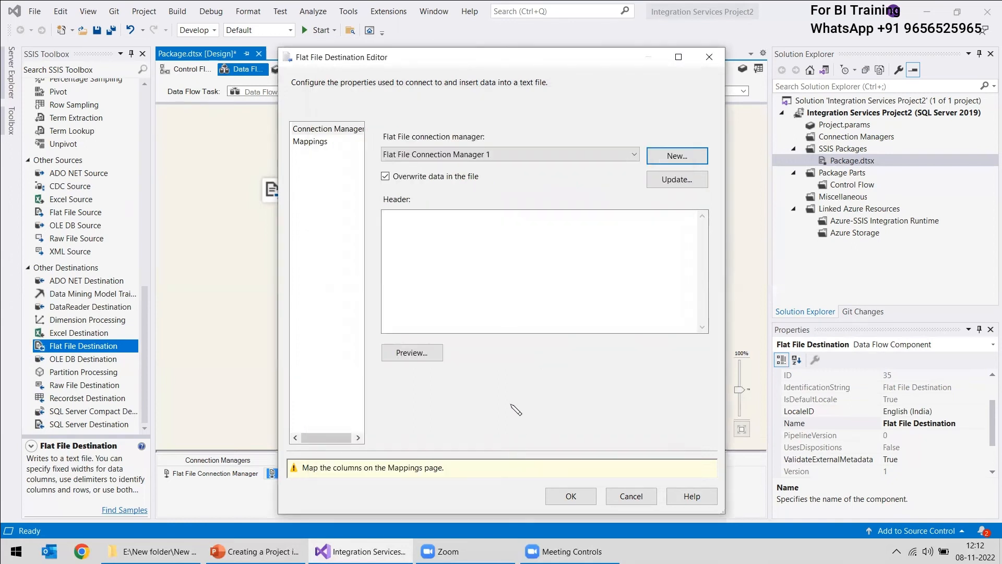
Map First, Last, ID and Full Name to the matching destination columns and confirm the Flat File Destination
left_click(313, 142)
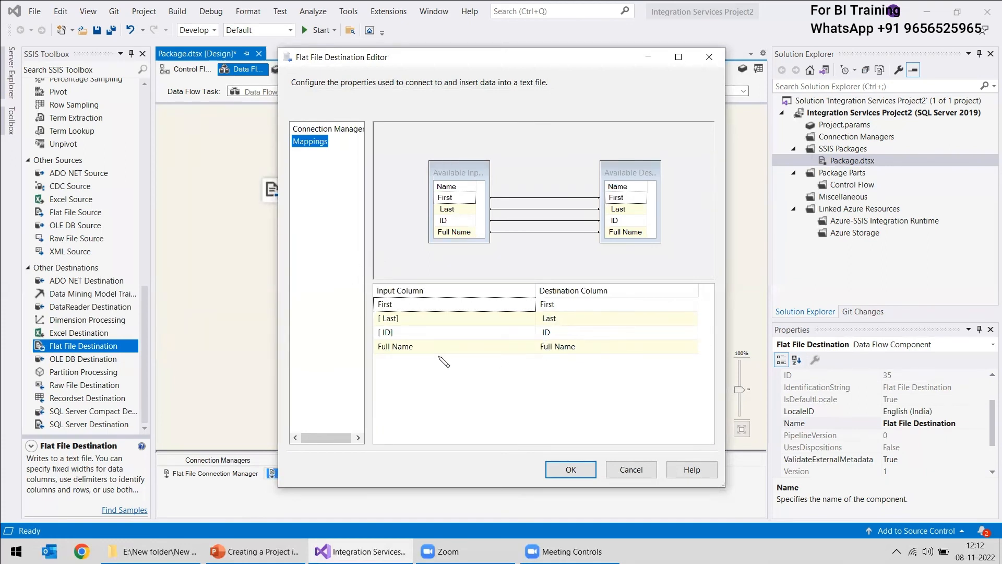
left_click(609, 347)
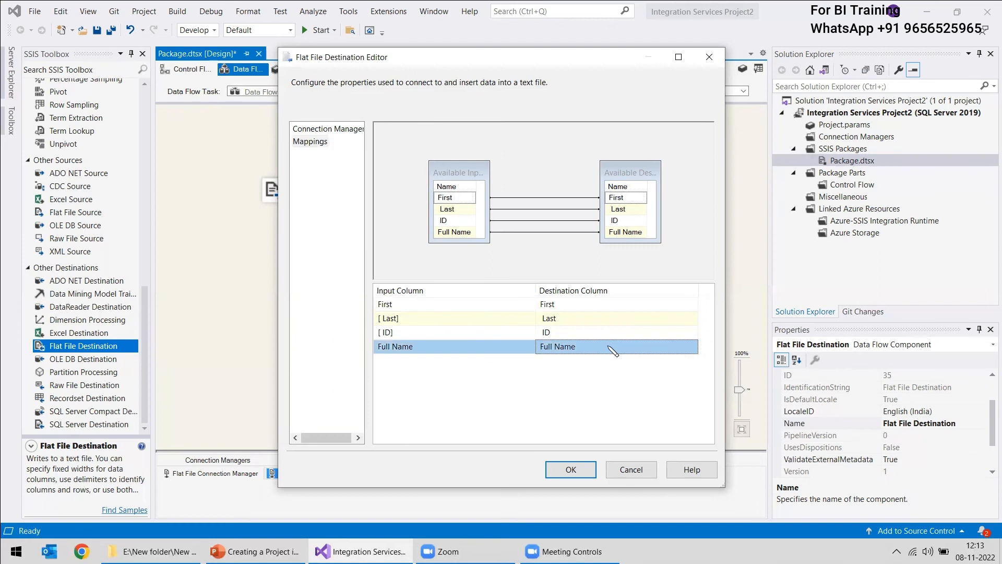
left_click(437, 349)
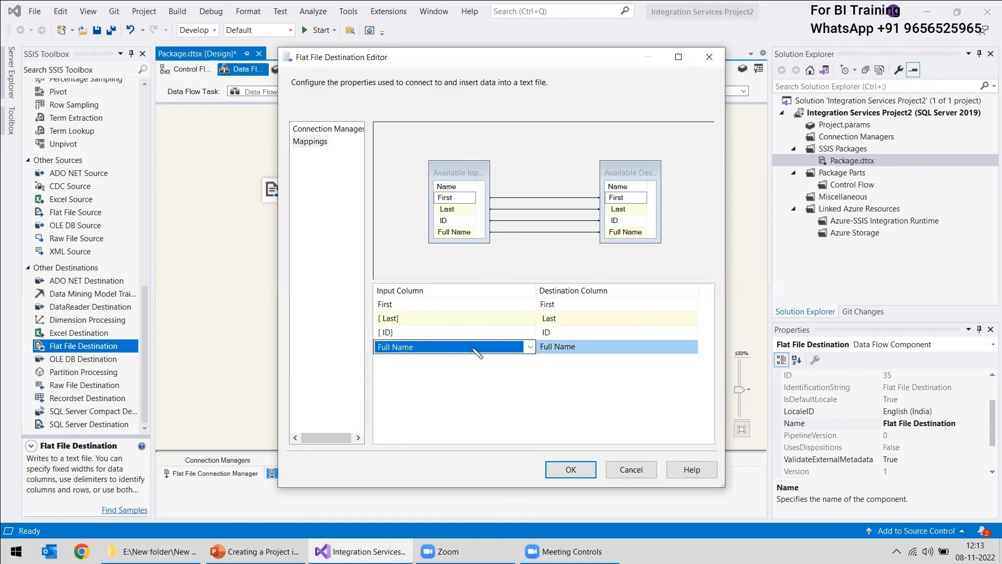
left_click(469, 348)
left_click(473, 350)
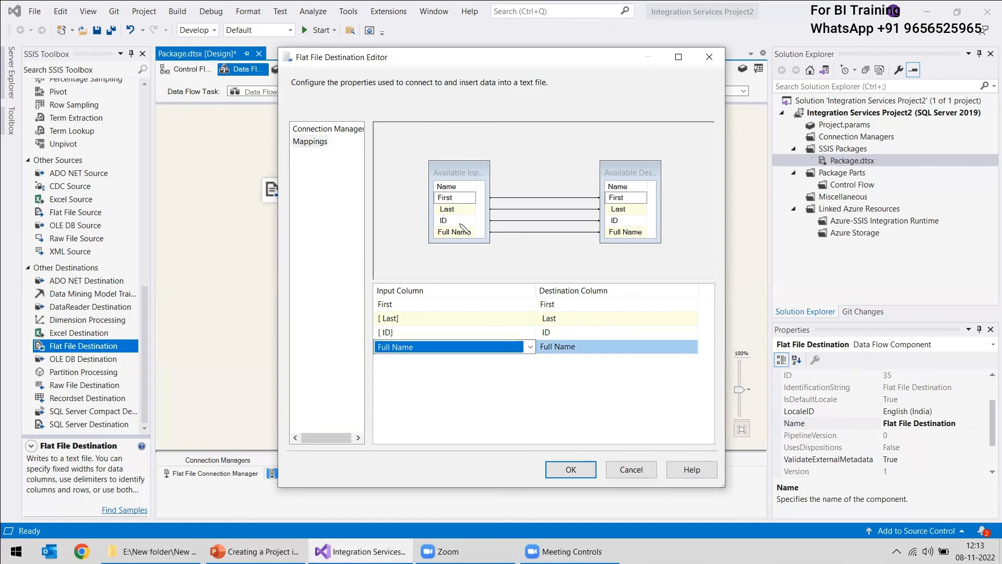
left_click(569, 398)
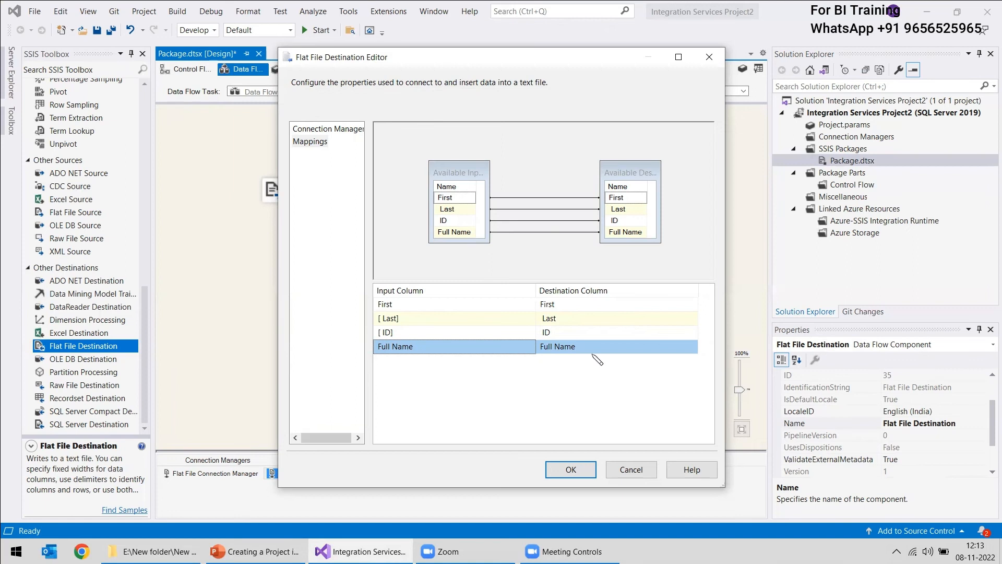
left_click(571, 471)
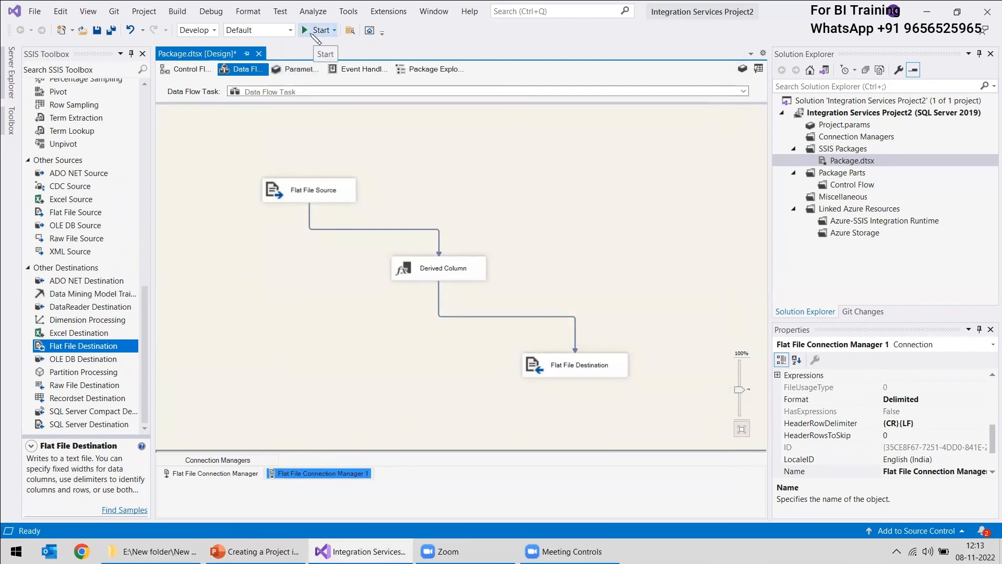
left_click(468, 169)
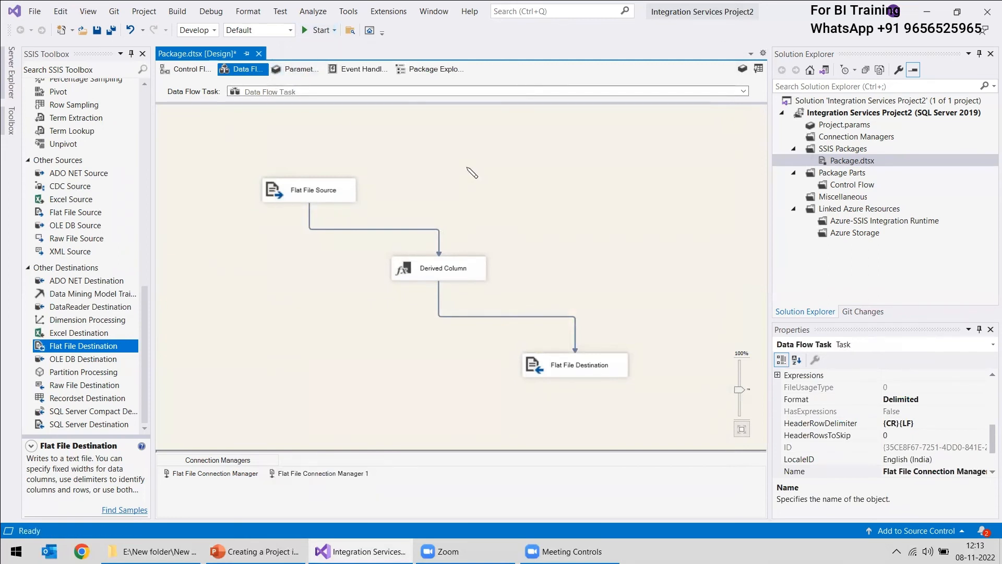
right_click(468, 168)
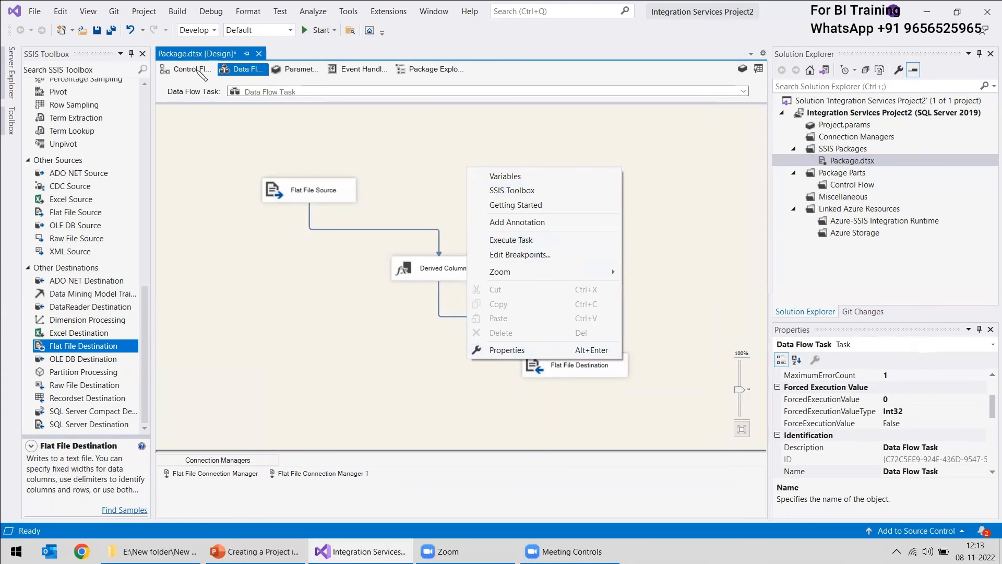
left_click(202, 72)
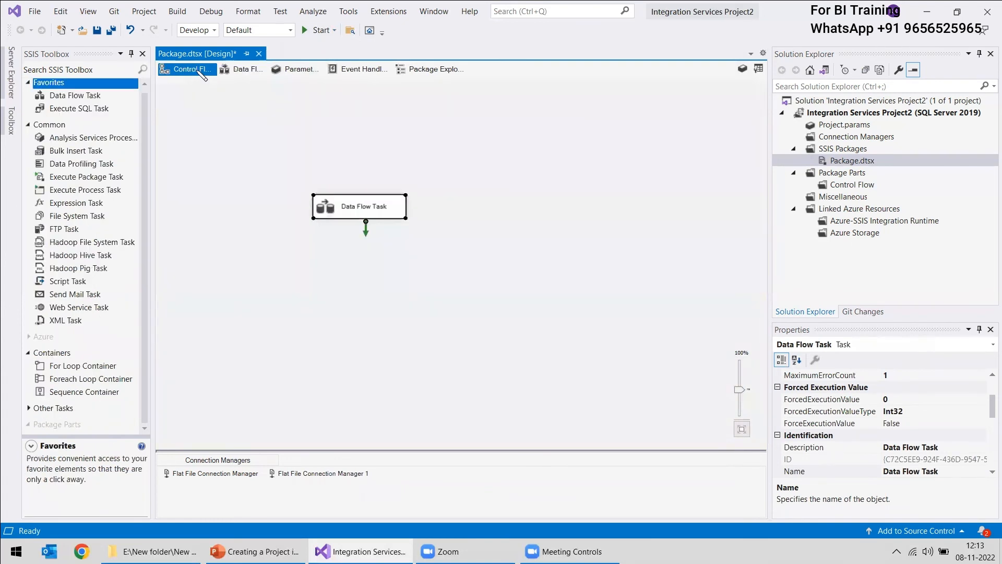
right_click(327, 216)
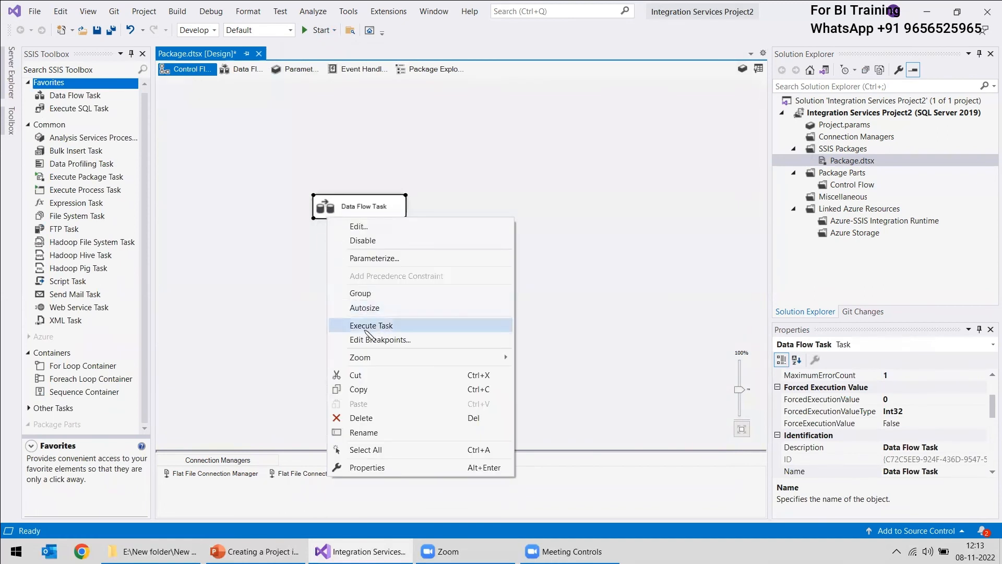
left_click(241, 71)
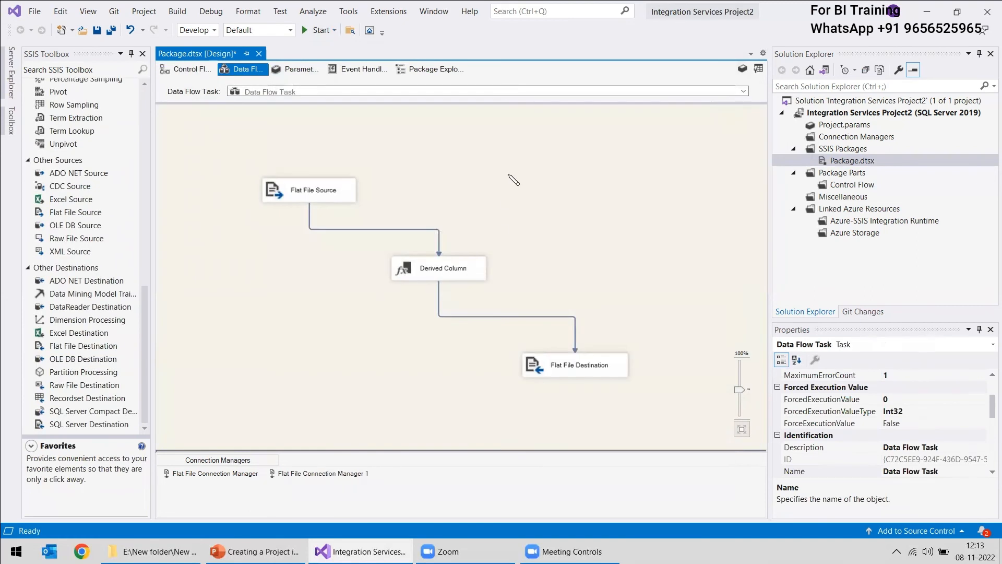
Execute the Data Flow Task and check the execution status of its components
right_click(510, 174)
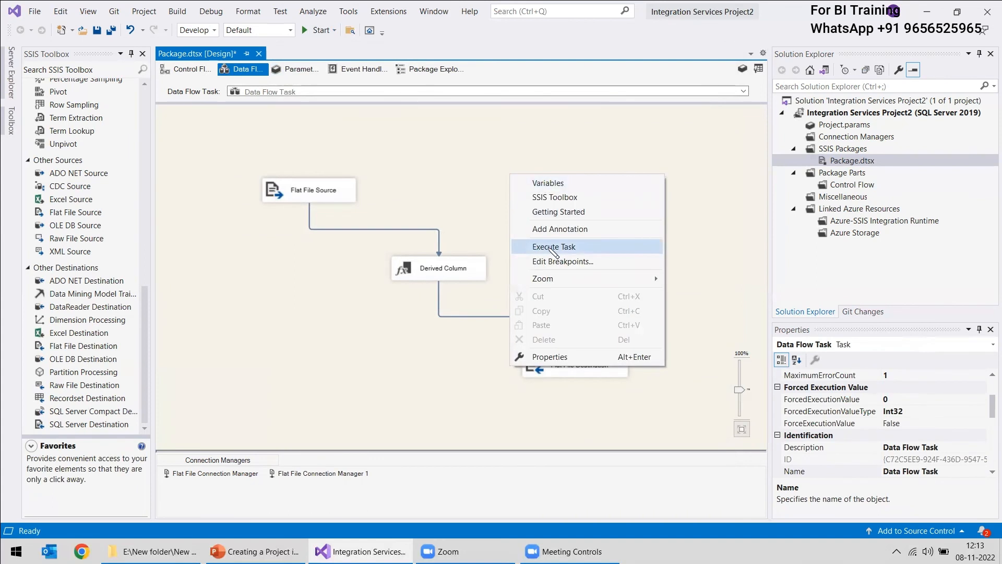
left_click(550, 247)
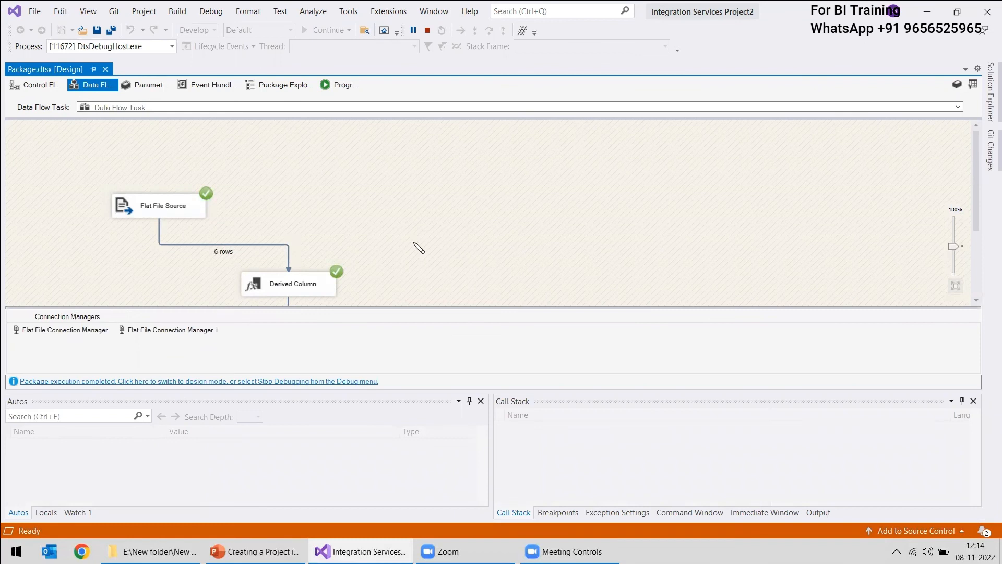
scroll(419, 247, "down", 1)
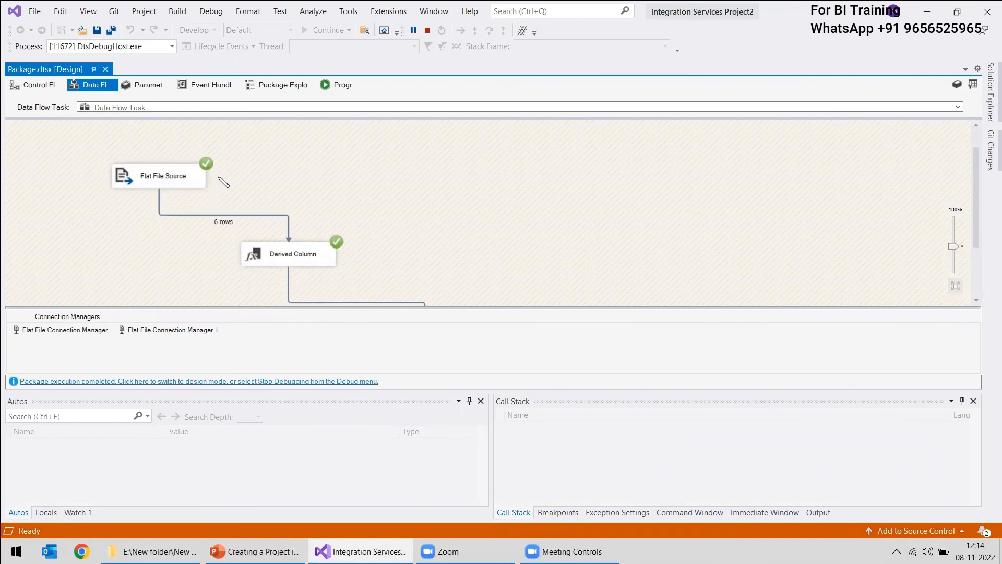
Review the row flow from source through Derived Column to the destination and return the executed package to design mode
scroll(396, 248, "down", 1)
scroll(417, 246, "down", 2)
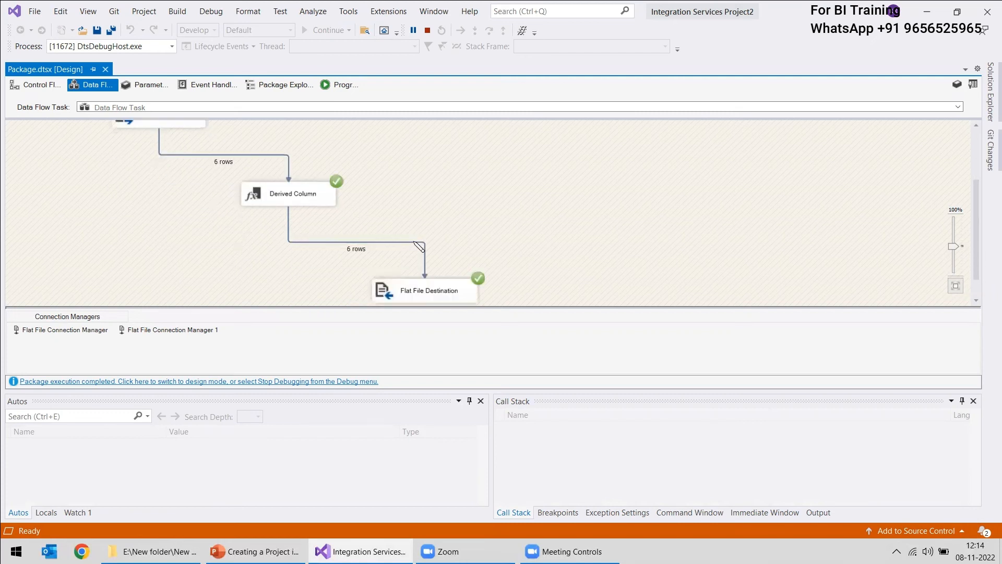
scroll(526, 264, "up", 1)
scroll(595, 253, "down", 1)
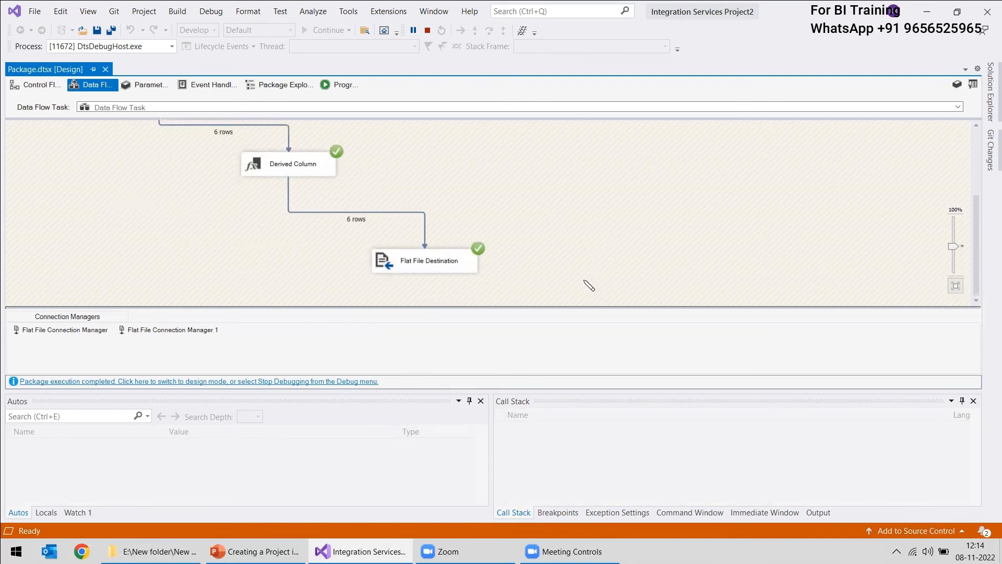
left_click(203, 382)
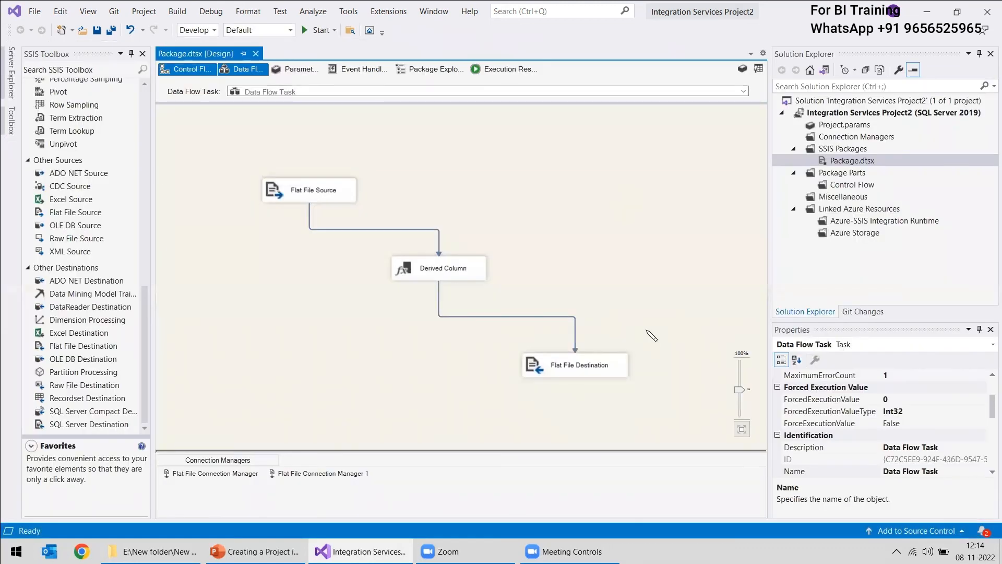
Switch to File Explorer and open the Input text file to examine its original columns and rows
left_click(151, 551)
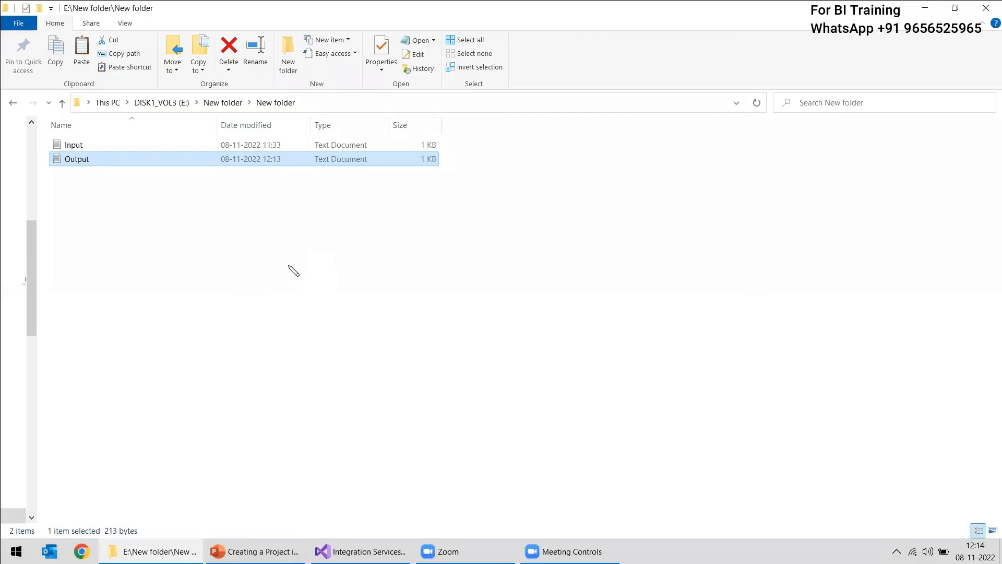
double_click(73, 145)
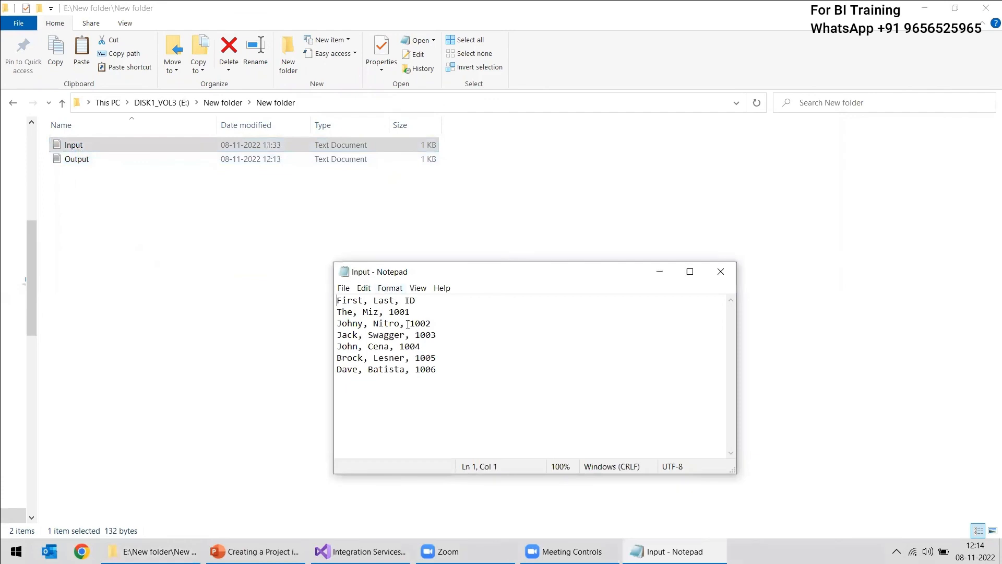
left_click(124, 180)
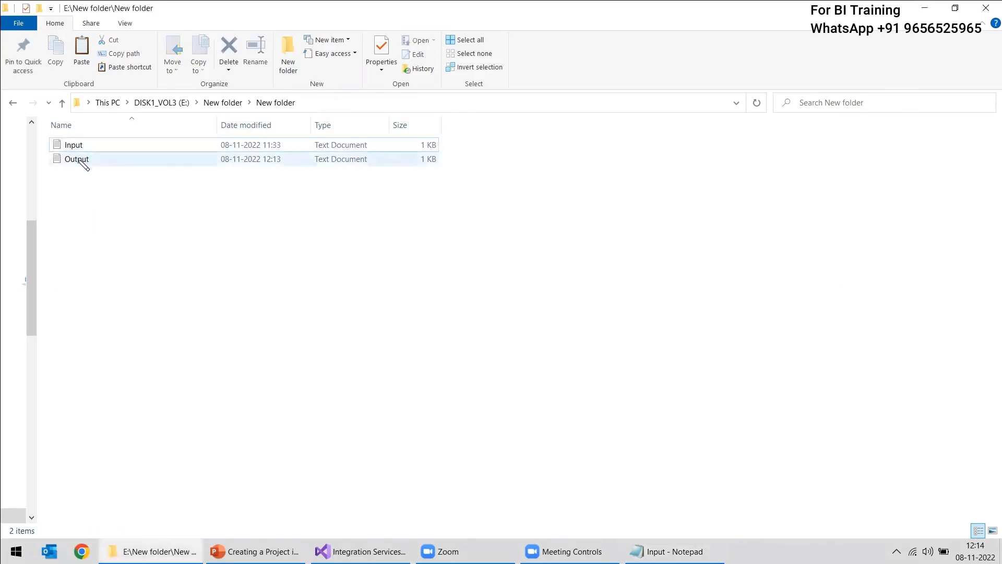
Open the Output text file, examine the derived Full Name column and its row values, and close the file
double_click(80, 160)
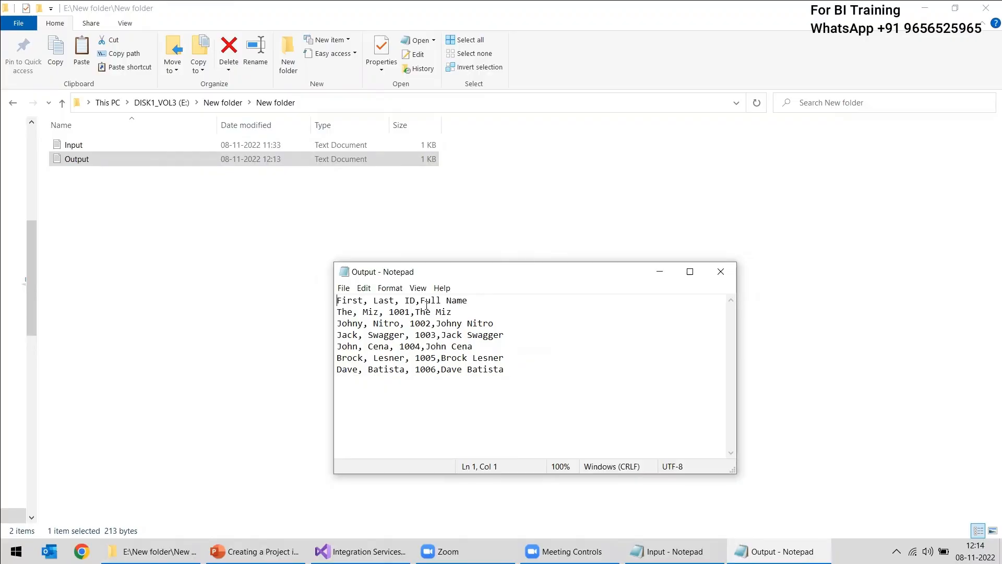
left_click_drag(422, 302, 478, 302)
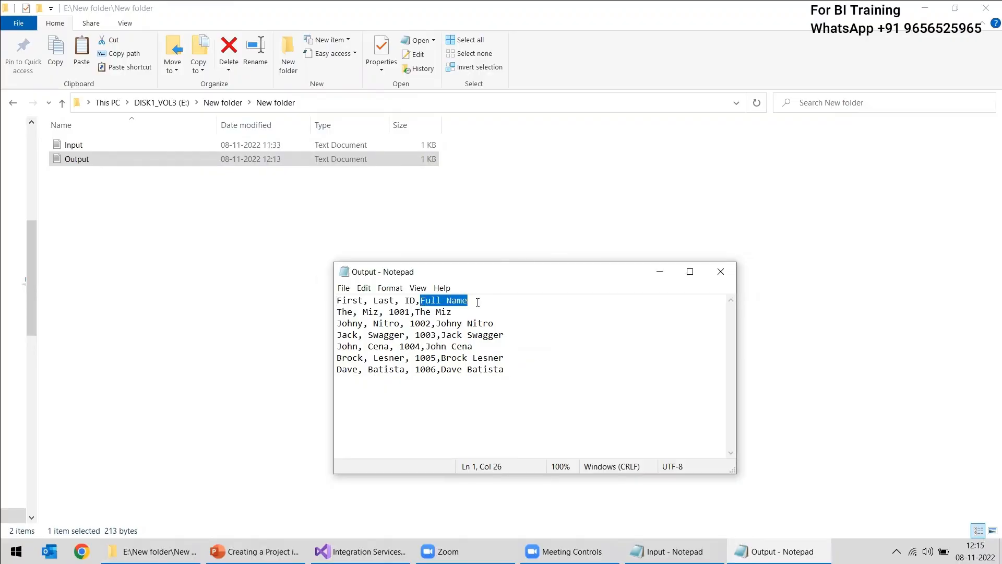
left_click(421, 312)
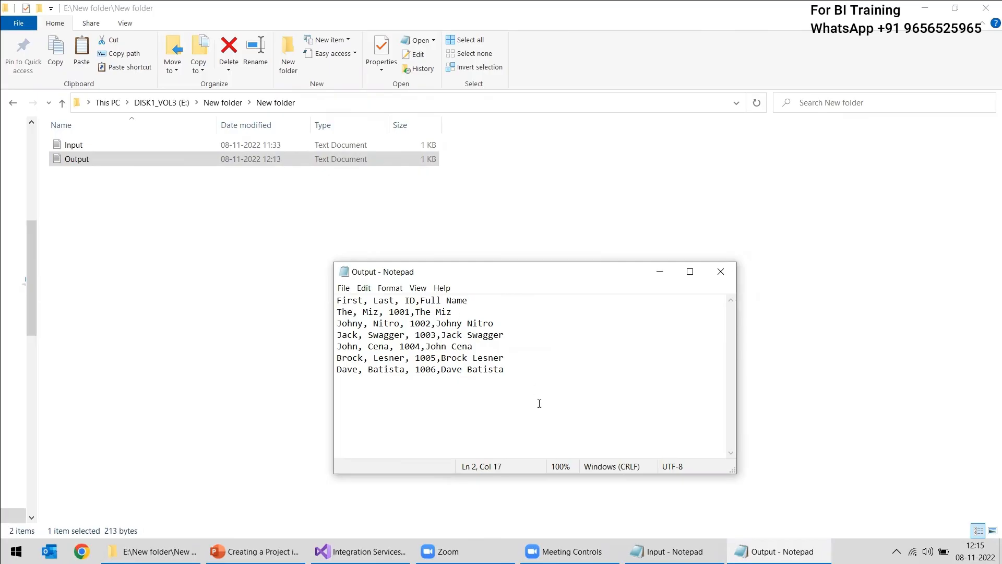
left_click(721, 271)
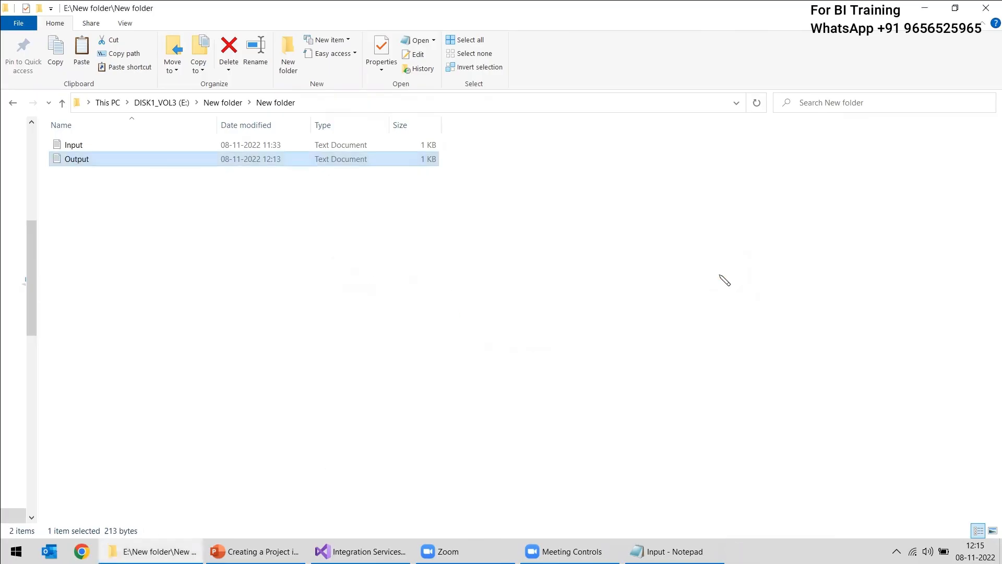